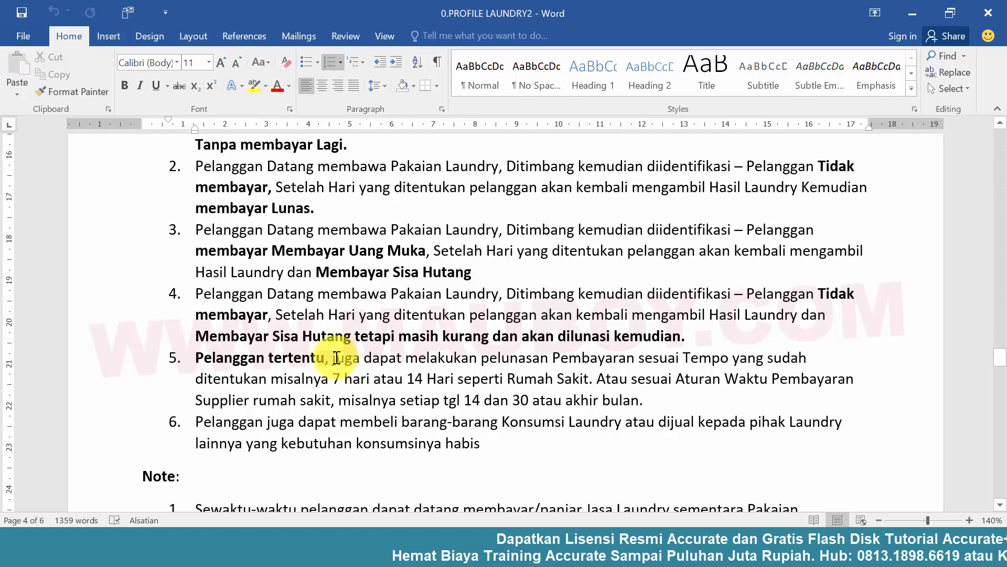
Read item 5 on payment terms for certain customers, then switch to the Accurate phone app and open the Semua Piutang list under Penjualan.
drag(341, 358, 632, 402)
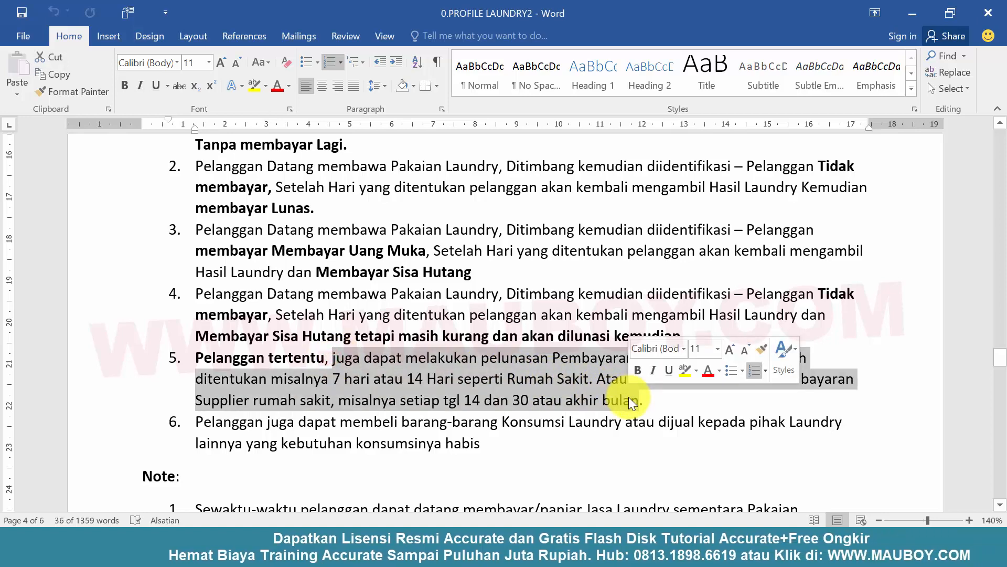
click(492, 399)
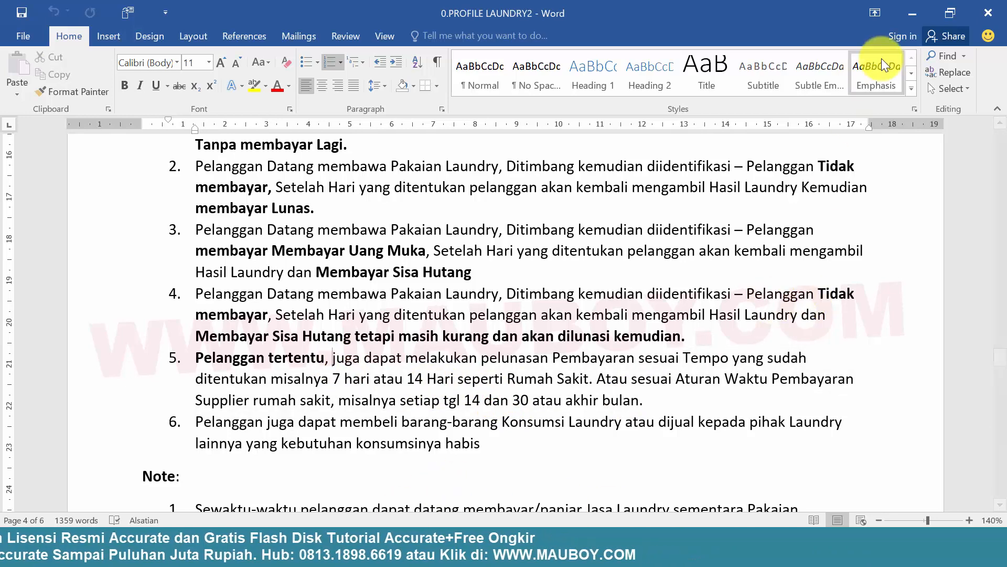
click(912, 14)
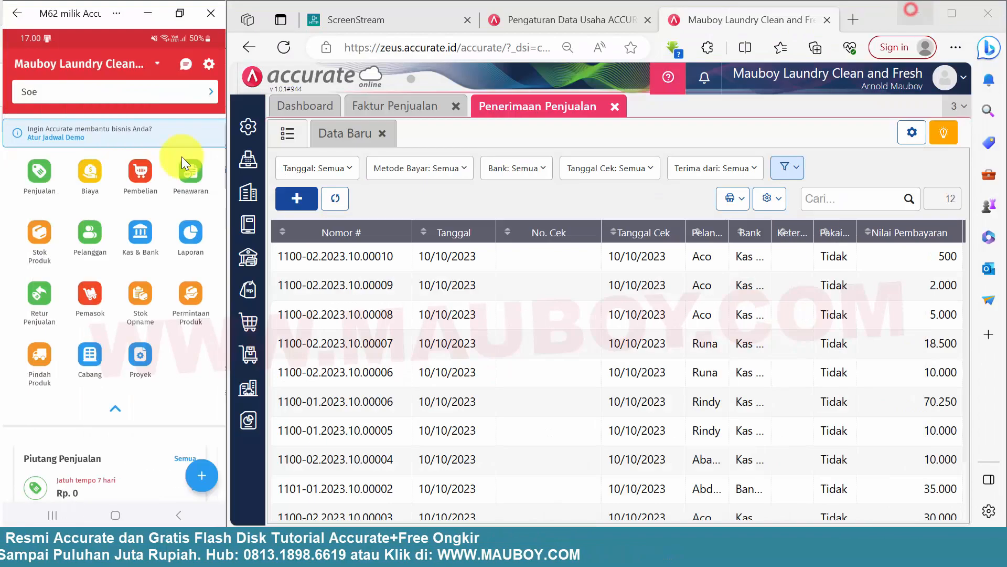
click(39, 171)
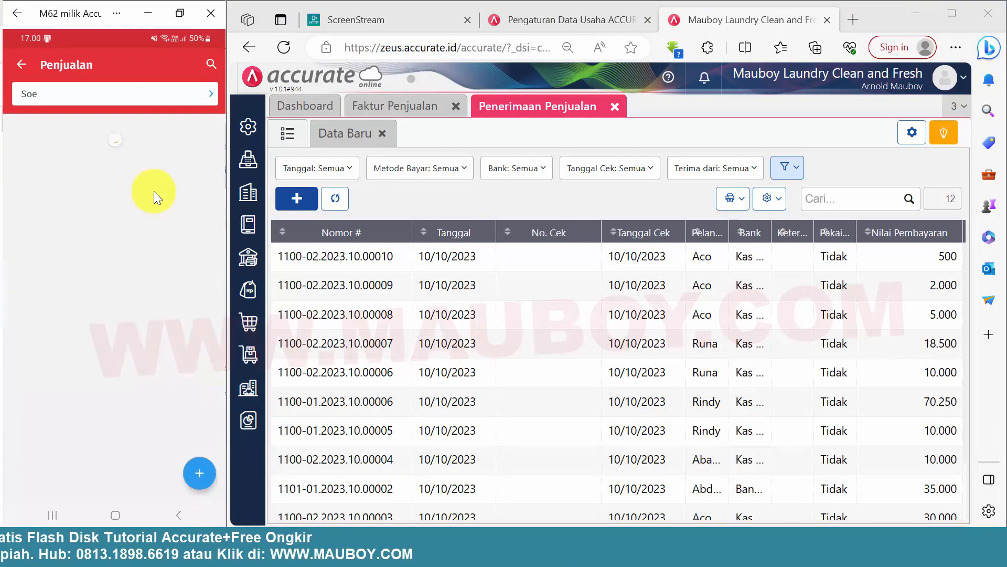
click(119, 165)
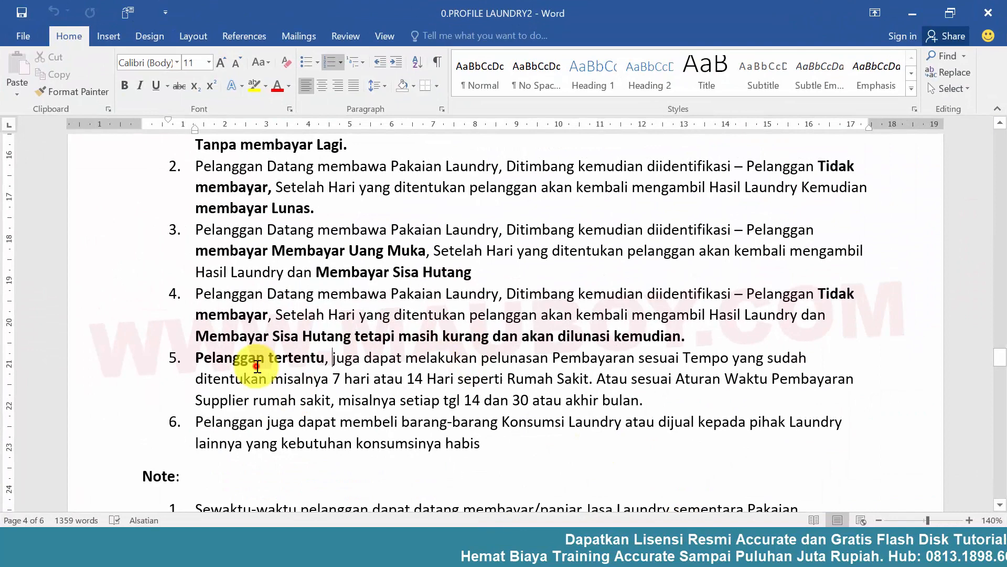
Switch to the Word document, read item 6 about customers buying laundry consumables, and return to the Accurate app.
click(257, 359)
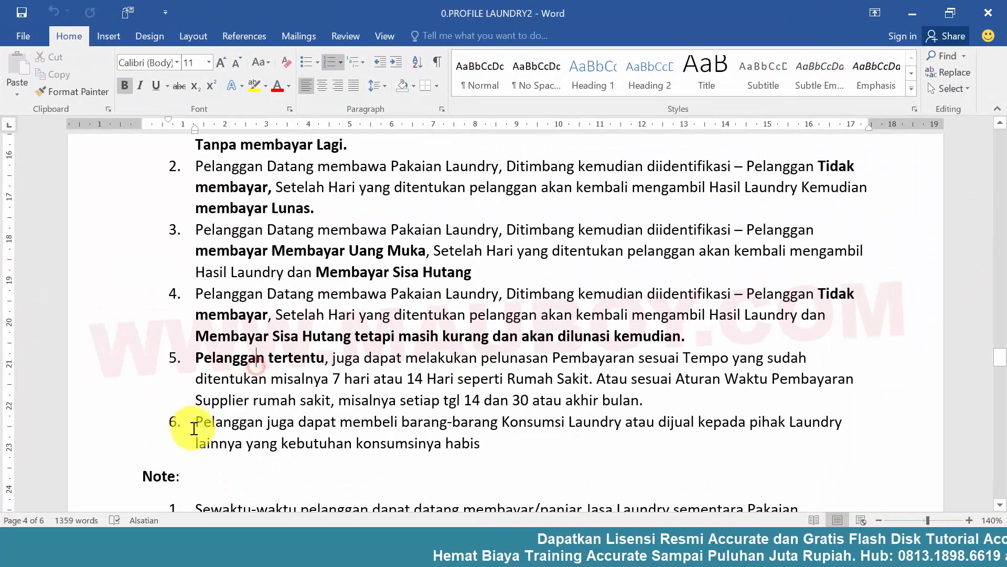
drag(225, 422, 483, 438)
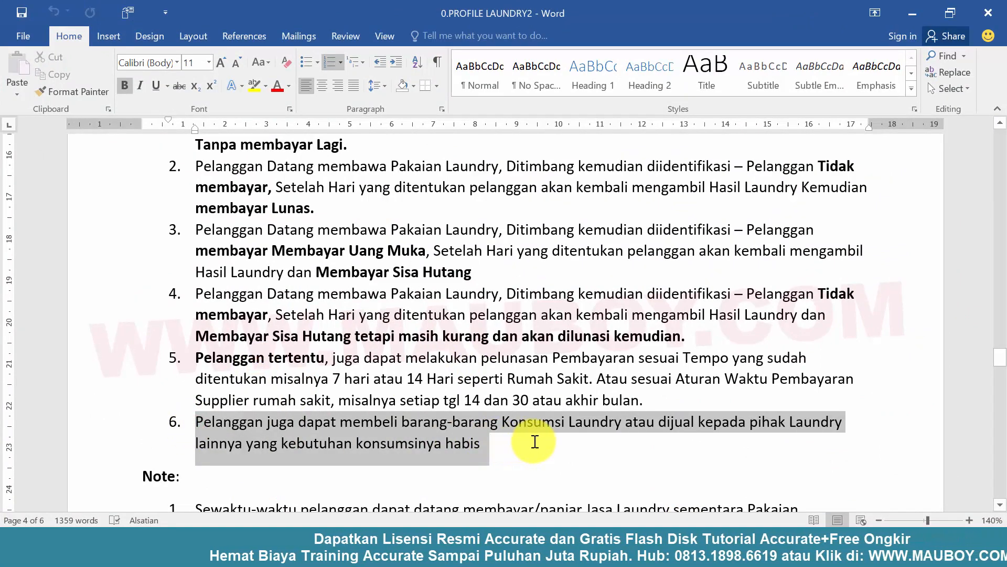
click(362, 439)
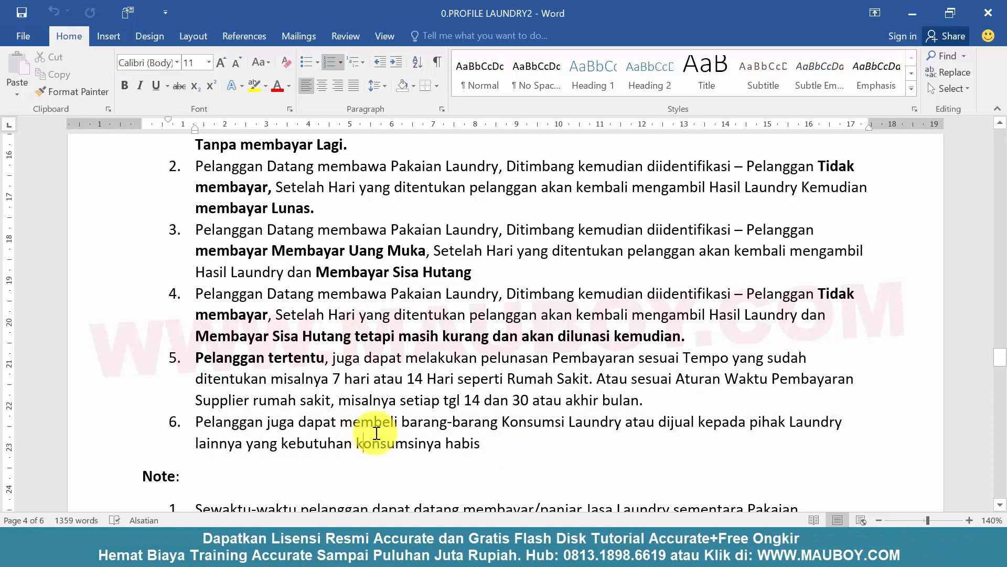
click(913, 13)
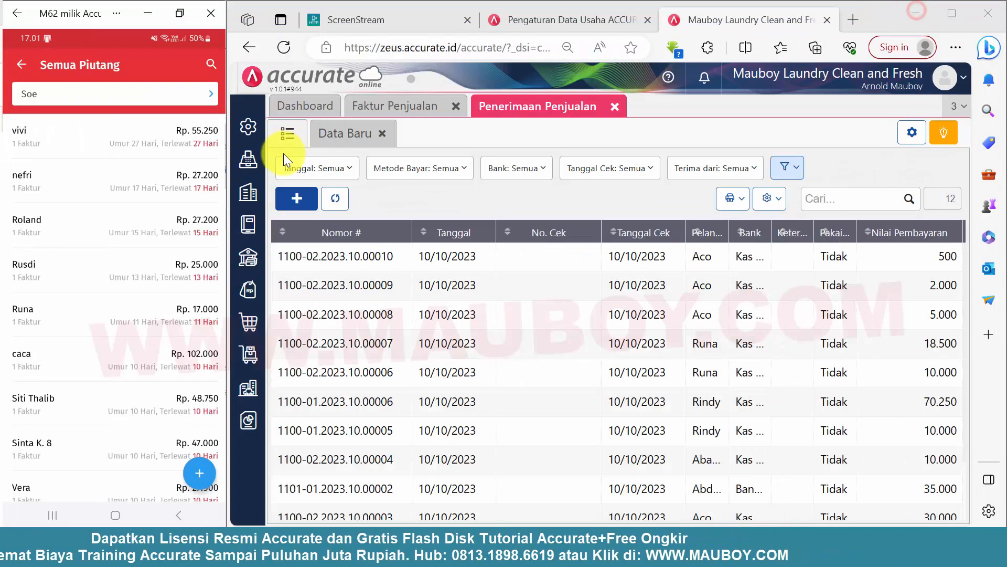
Return the Accurate phone app to its home screen and show the ScreenStream page in the browser.
click(20, 62)
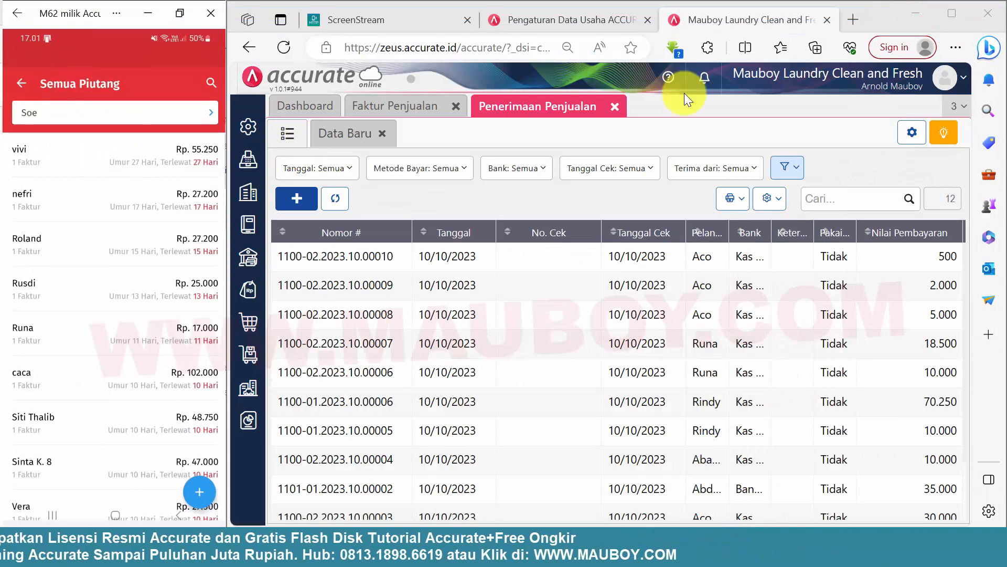
click(422, 17)
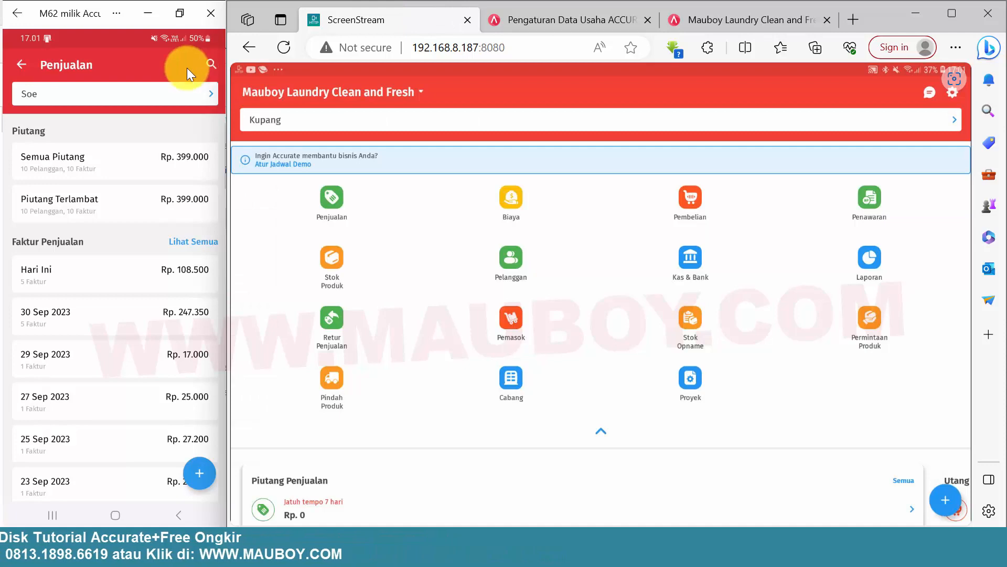
click(24, 64)
Start a new sales invoice in the phone app and choose the ninth customer in the customer list.
click(198, 478)
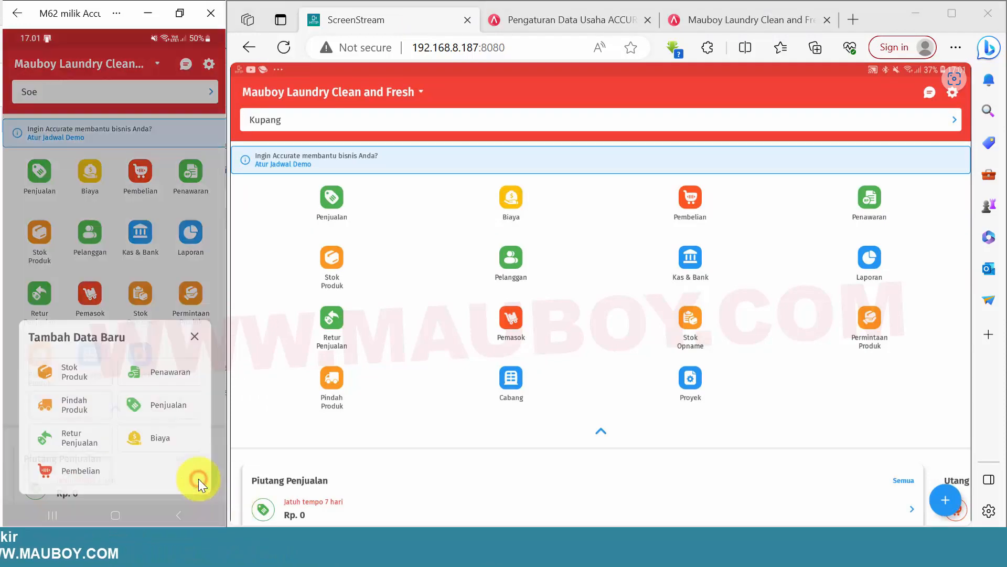
click(162, 400)
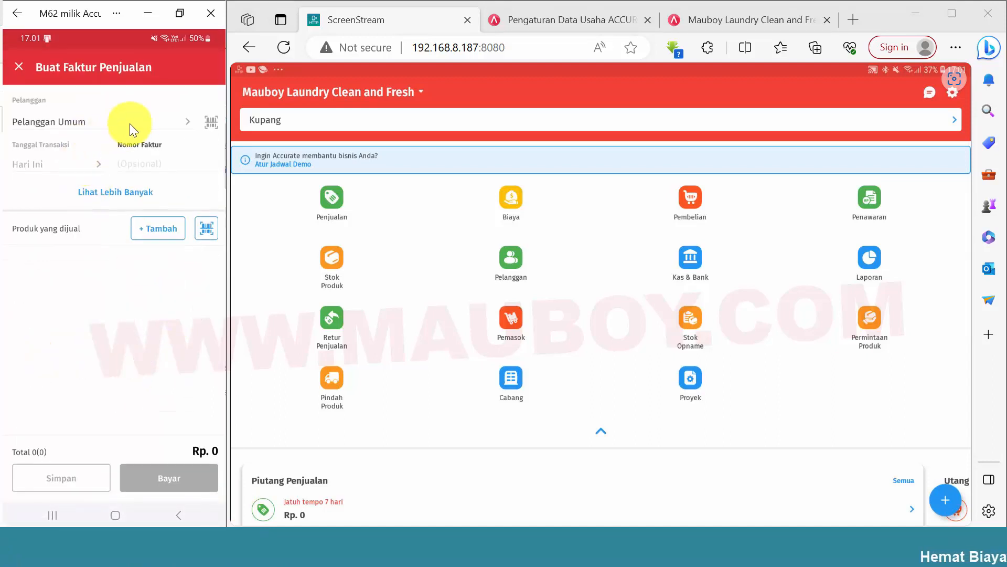
click(146, 120)
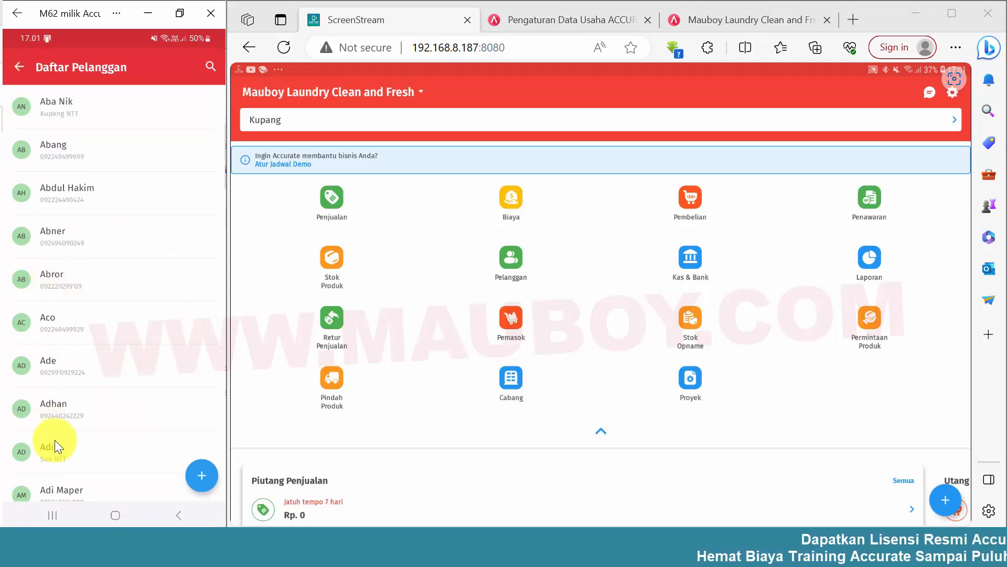
click(55, 453)
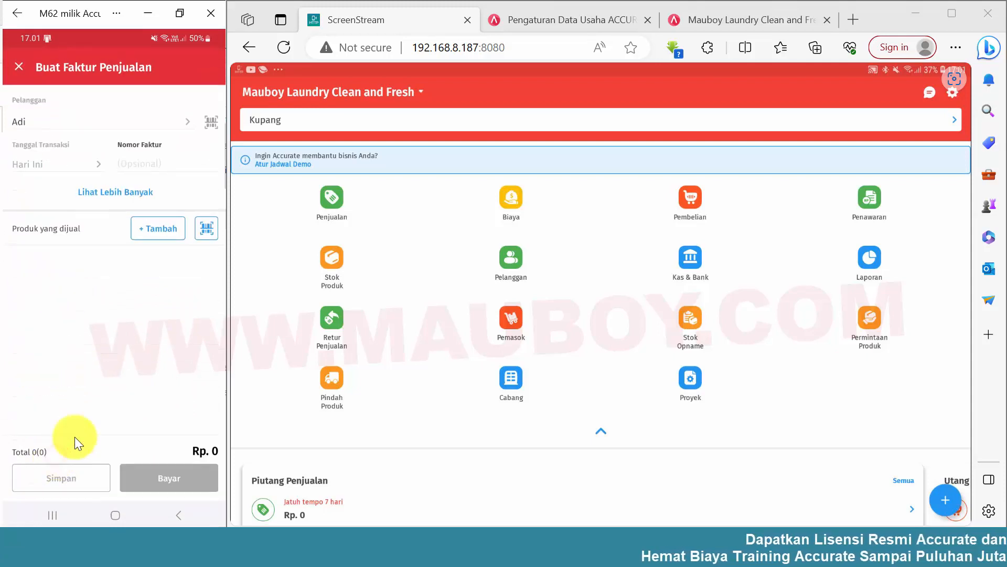
Add one DETERJEN BUBUK RINSO MATIC MOLTO FRONT LOAD 2 KG from the Konsumsi Laundry category to the invoice.
click(166, 228)
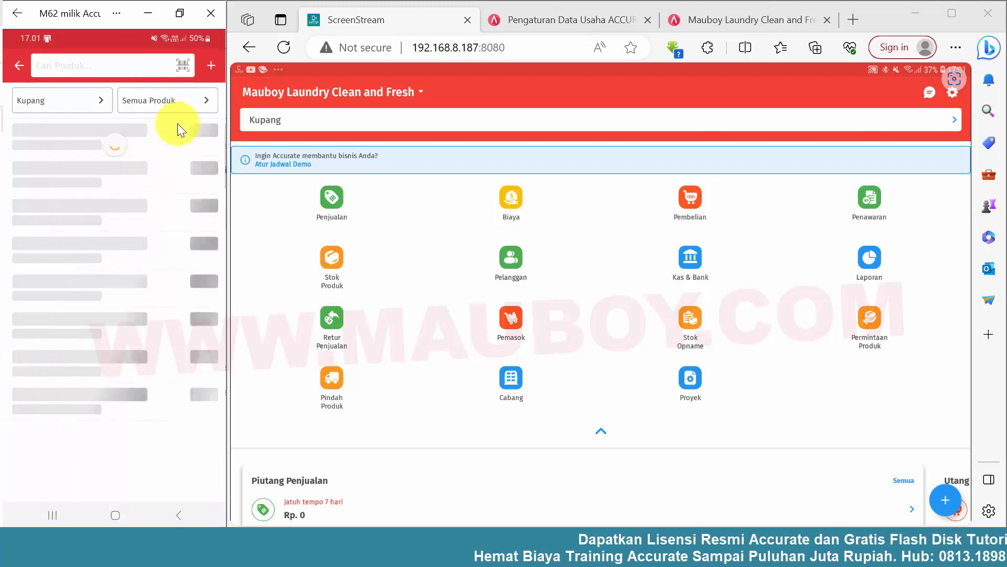
click(176, 96)
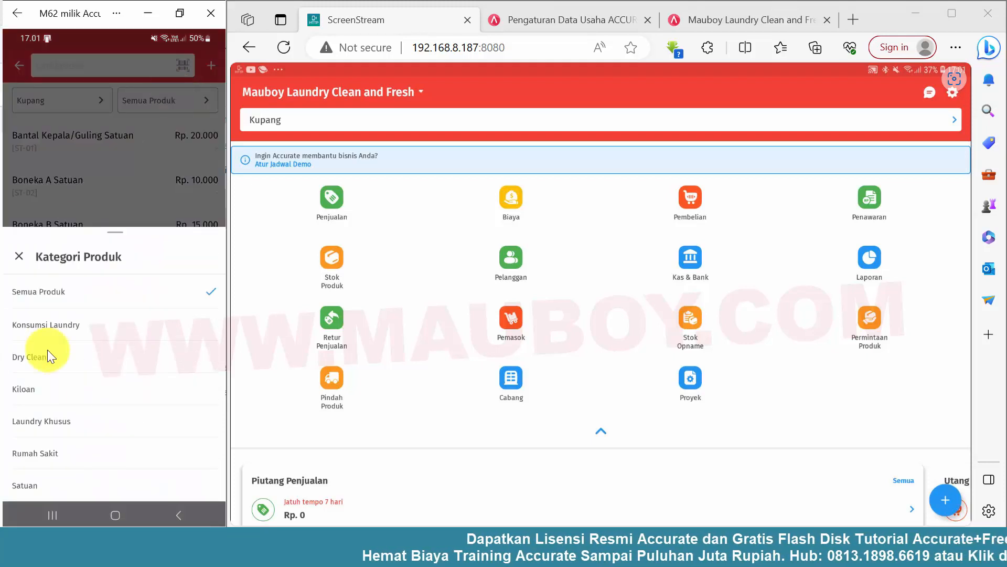
click(53, 324)
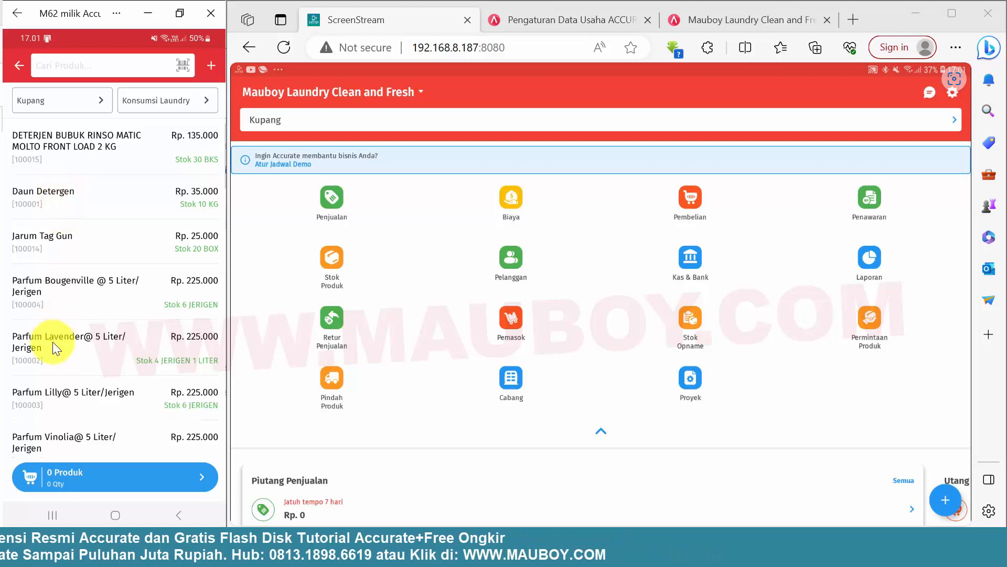
click(87, 141)
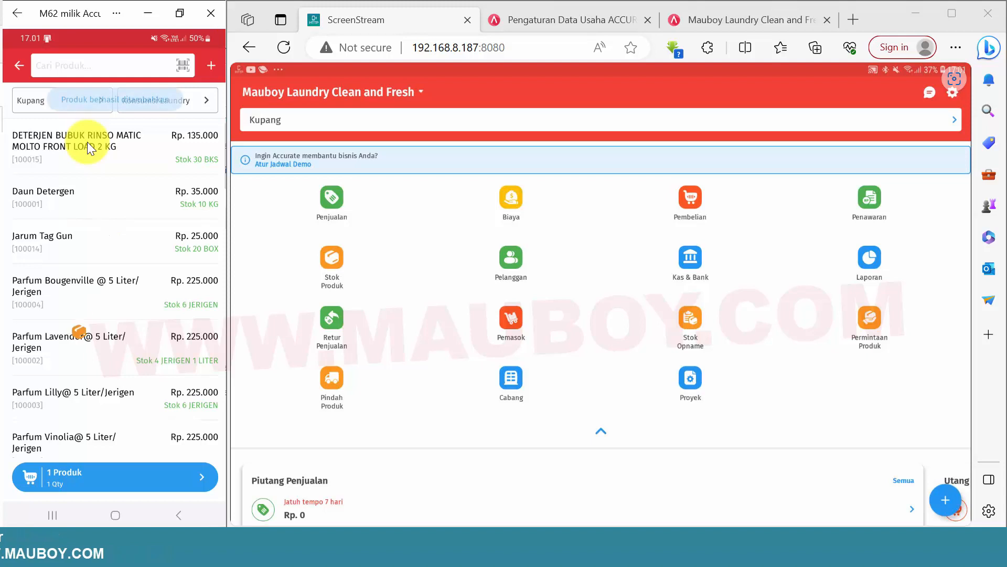
click(107, 474)
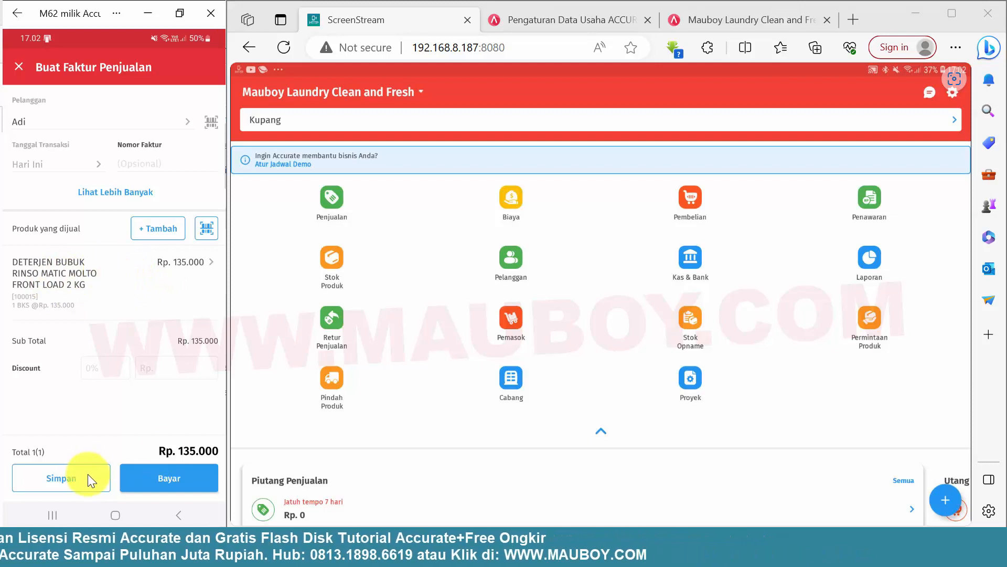
Record full payment of the invoice with method Tunai/Lainnya to Kas Kasir Soe for branch Soe, and return to the home screen.
click(166, 480)
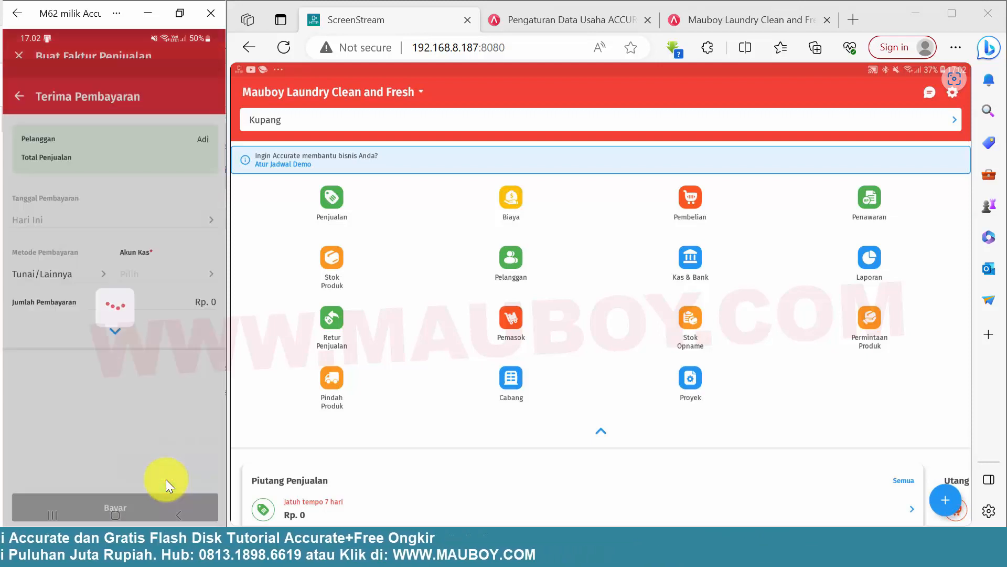
click(113, 303)
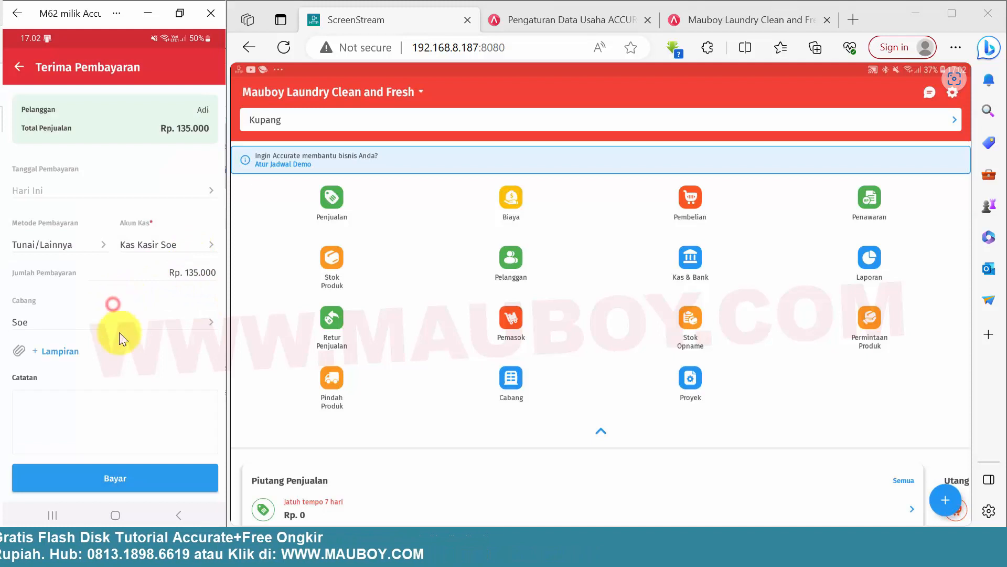
click(134, 484)
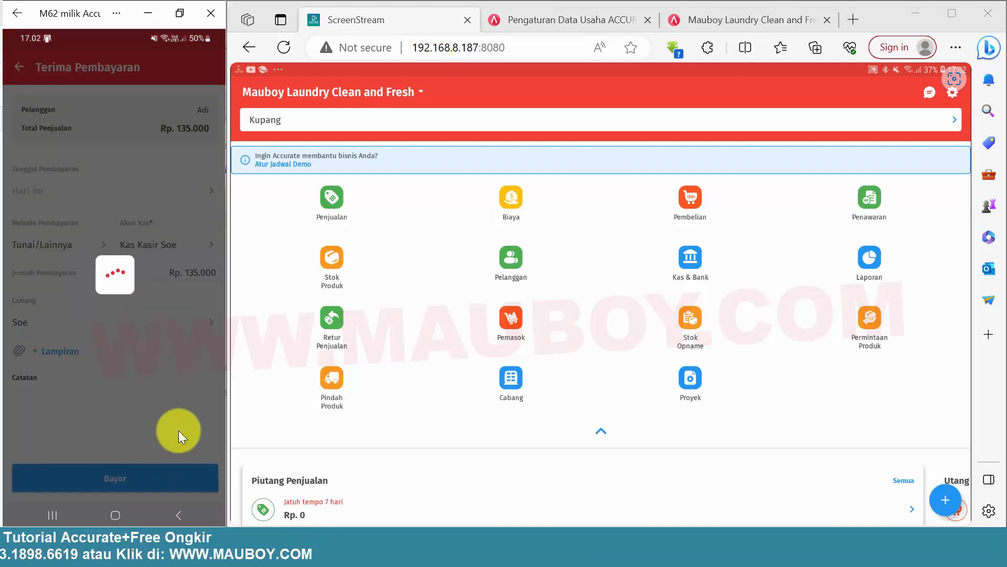
click(174, 465)
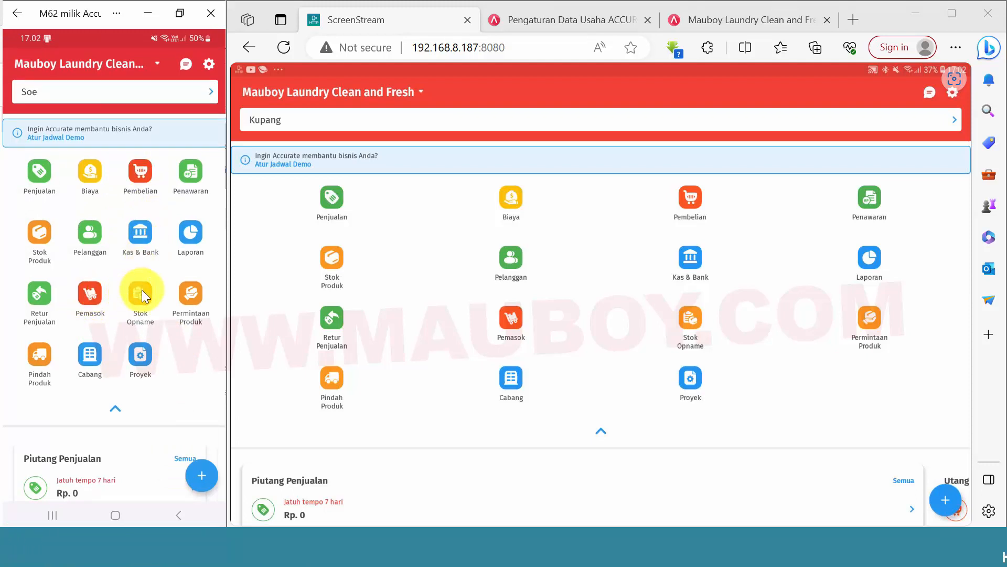
Check the stock history of DETERJEN BUBUK RINSO MATIC MOLTO FRONT LOAD 2 KG among the Konsumsi Laundry products in Stok Produk.
click(33, 240)
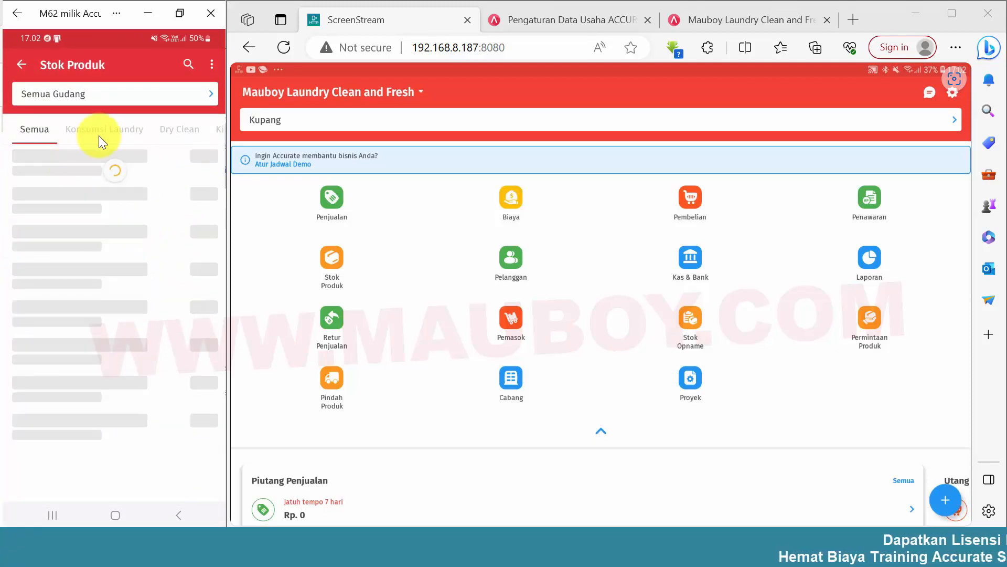
click(103, 129)
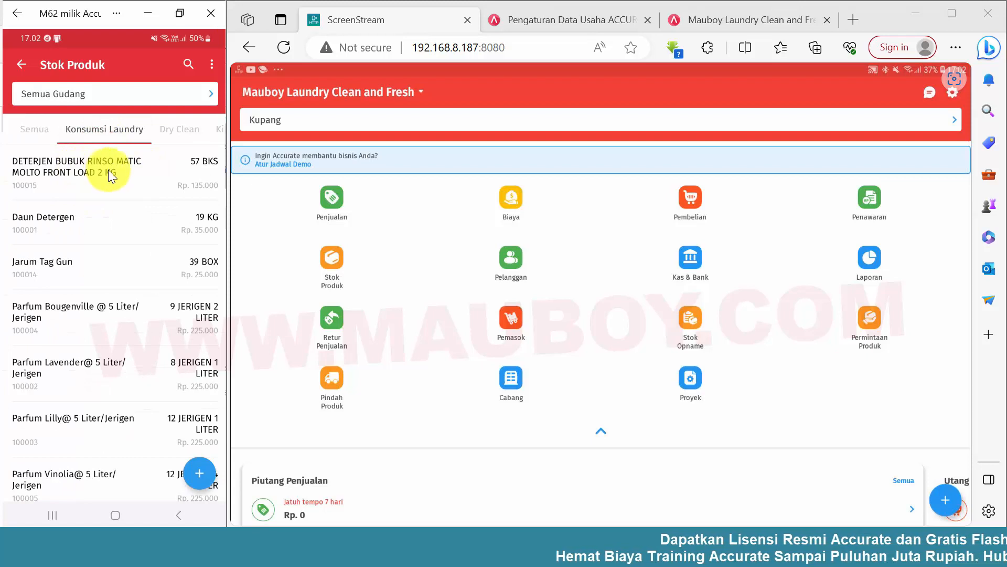
click(83, 166)
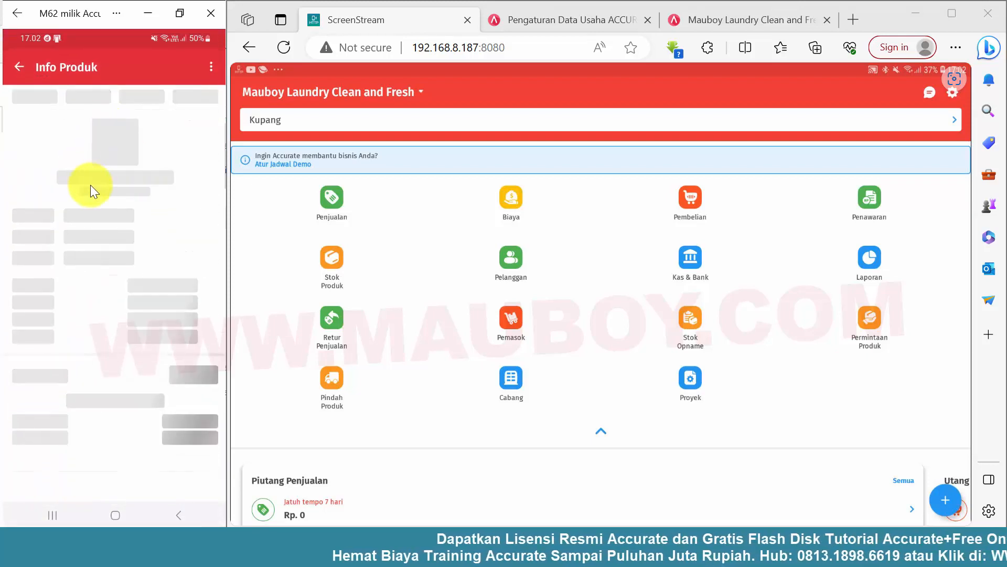
click(88, 100)
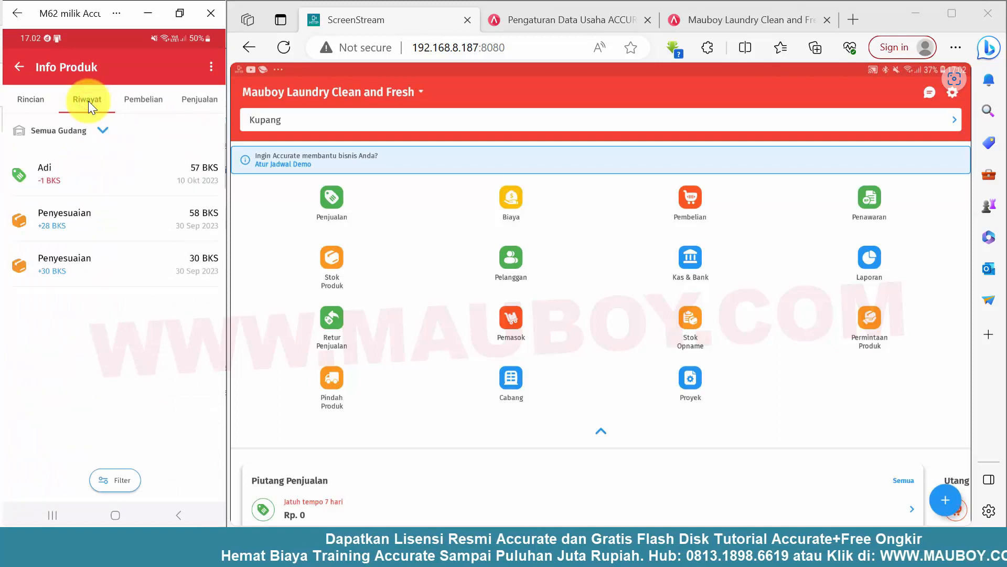
click(196, 179)
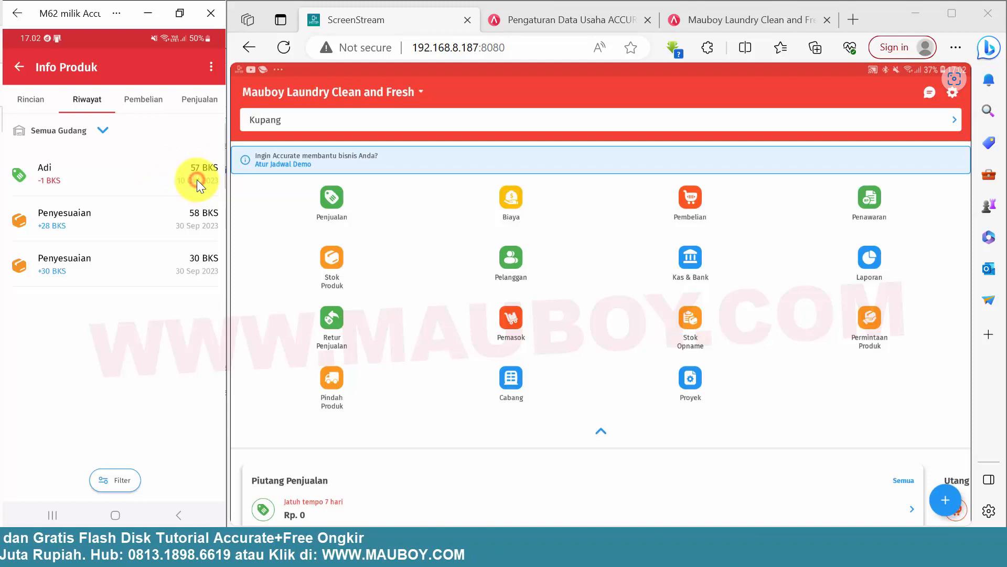
Examine the detergent's purchase, sales and general product information, then return to the Konsumsi Laundry stock list.
click(147, 100)
click(187, 101)
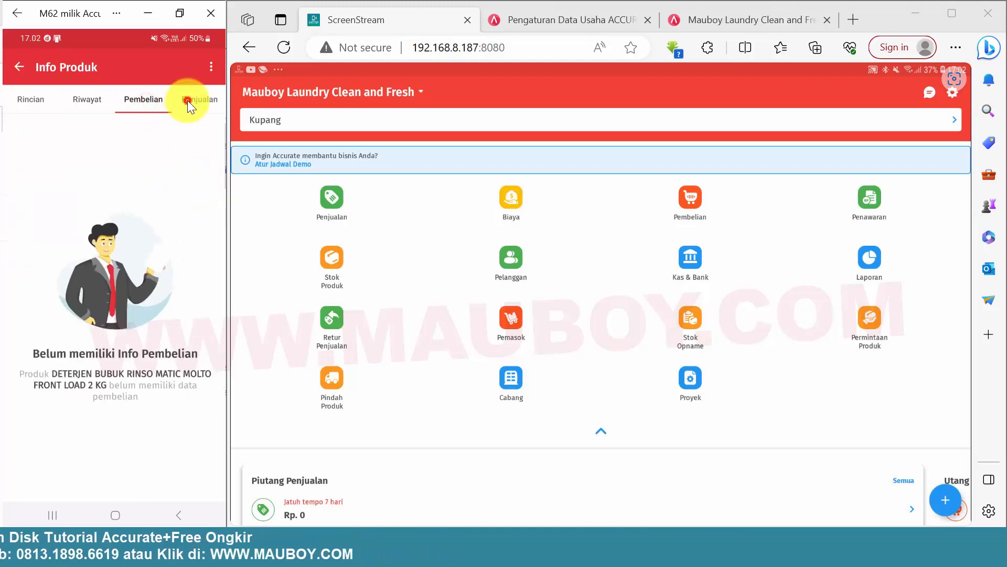
click(146, 101)
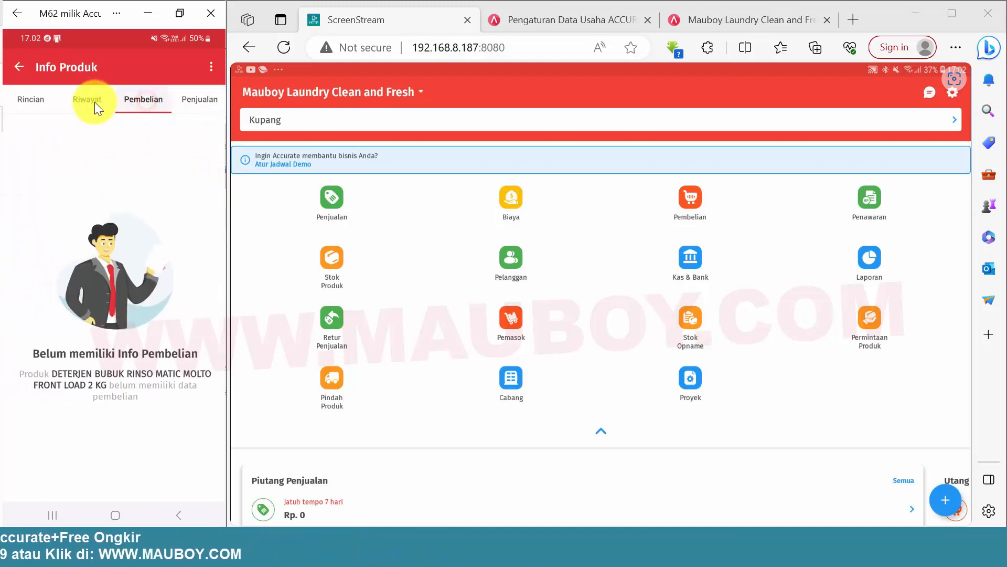
click(189, 102)
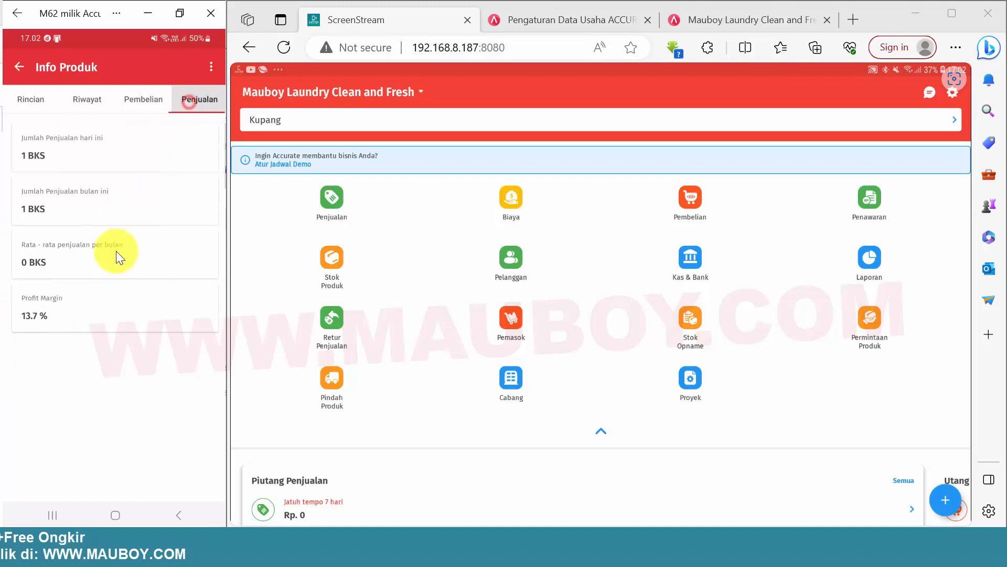
click(144, 101)
click(87, 100)
click(29, 97)
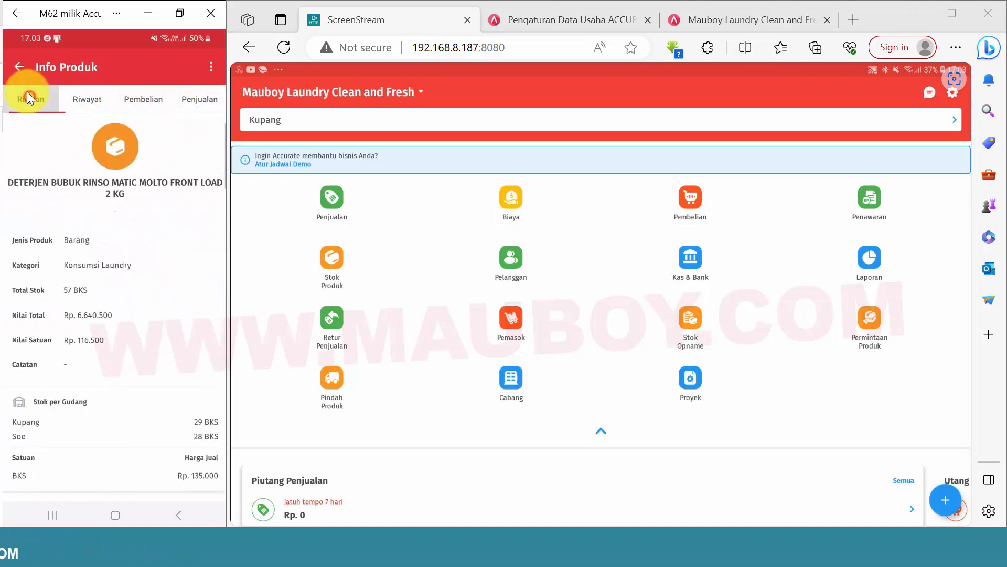
click(19, 67)
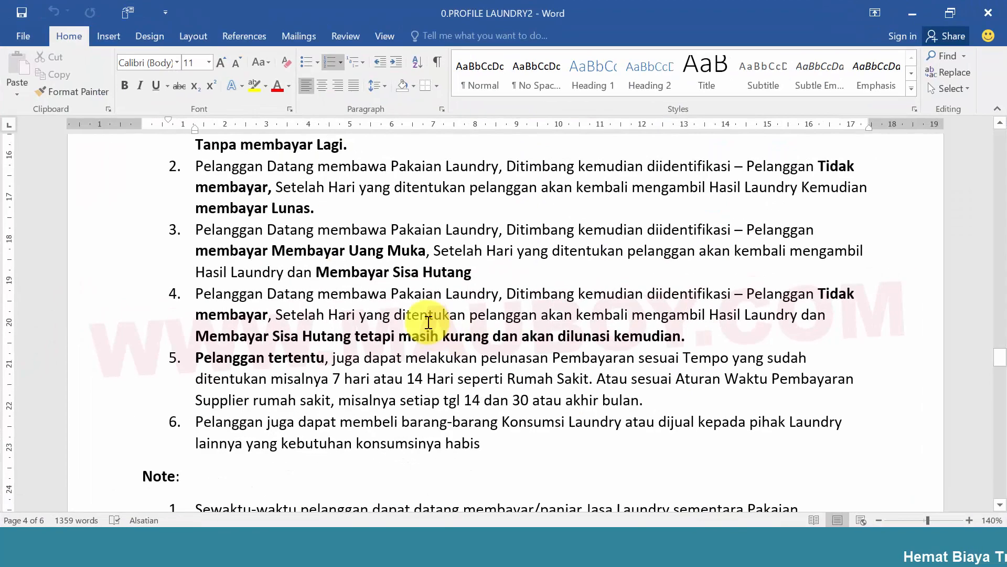
Read note 1 of the 0.PROFILE LAUNDRY2 document about customers paying or making deposits while their laundry is in progress.
scroll(182, 311, down, 3)
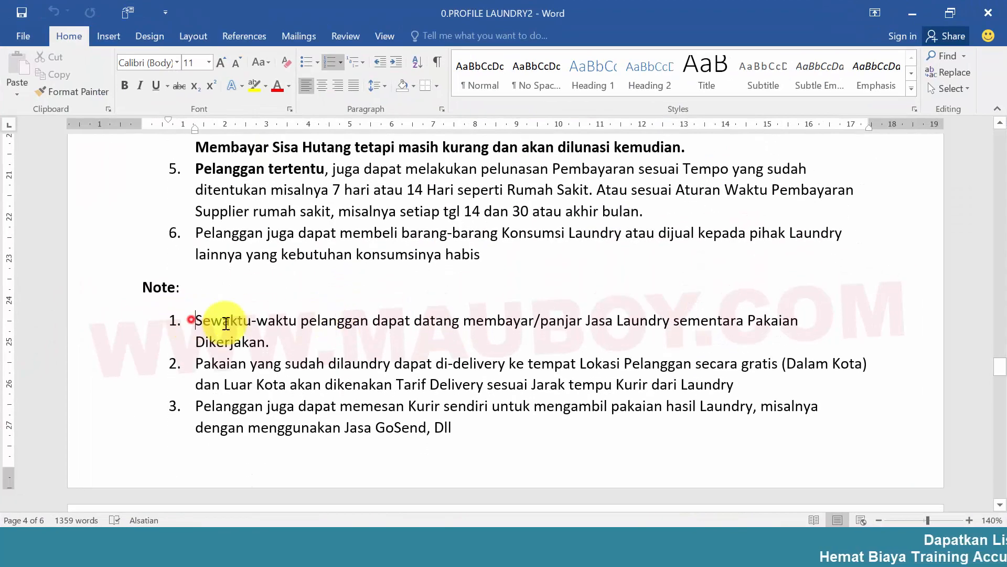
drag(226, 323, 319, 342)
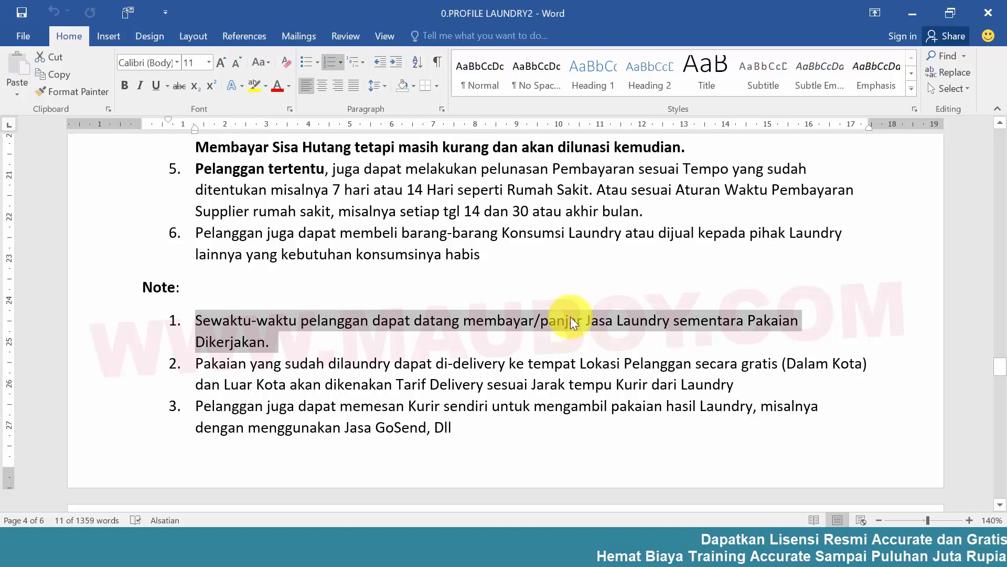
click(358, 326)
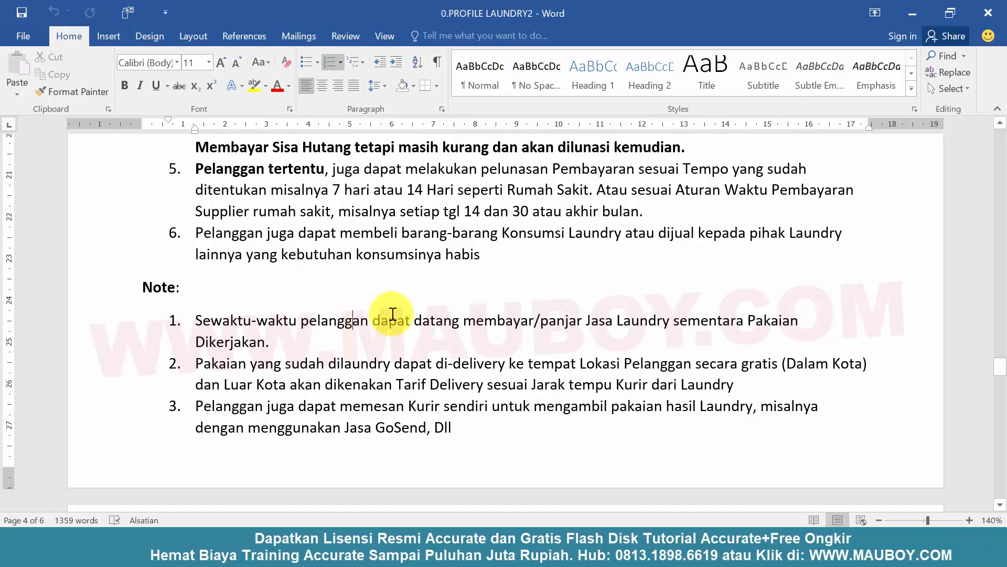
scroll(393, 314, up, 1)
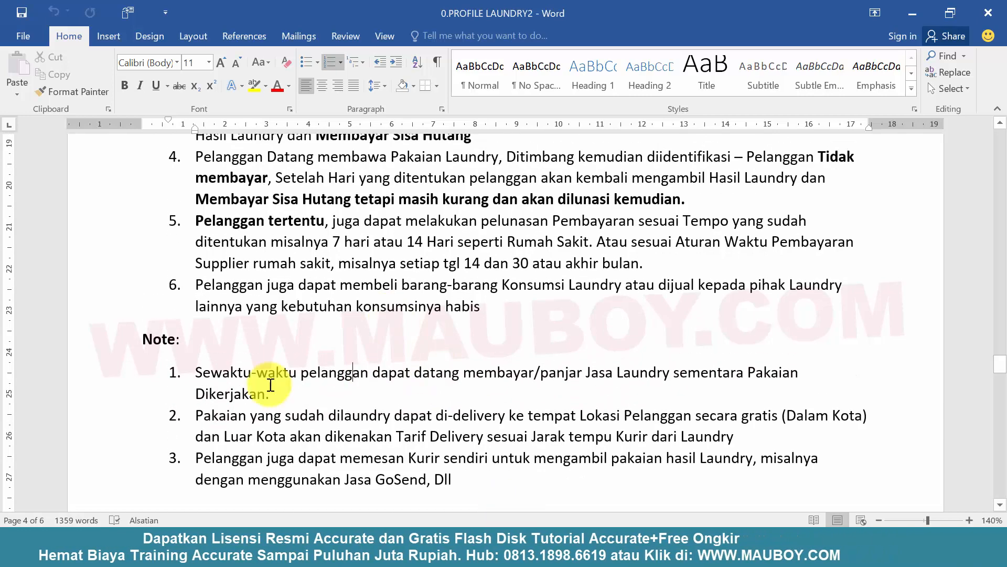
drag(195, 373, 265, 393)
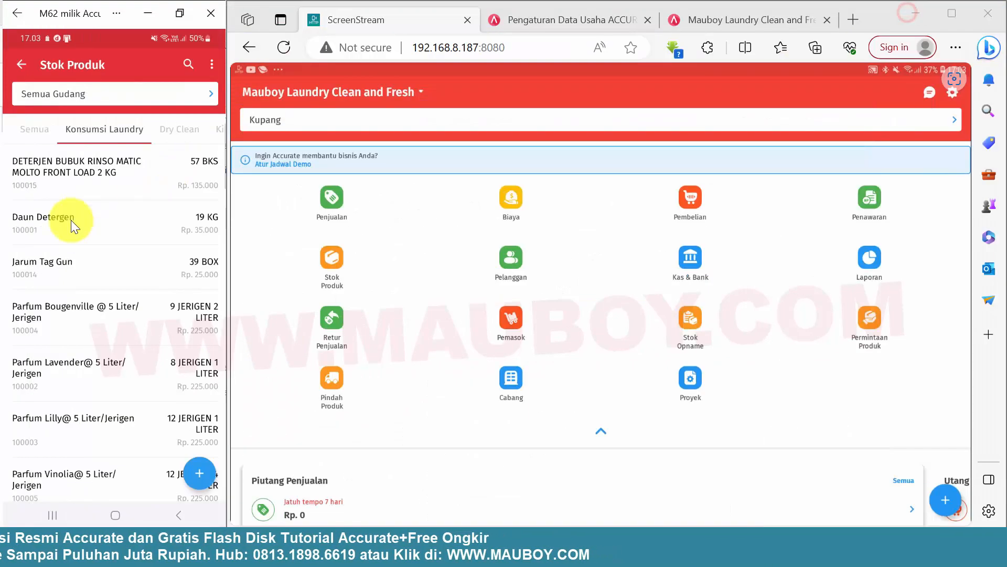
In the phone app's sales receivables for branch Soe, select the first customer's outstanding invoice for payment, then leave without paying.
click(27, 66)
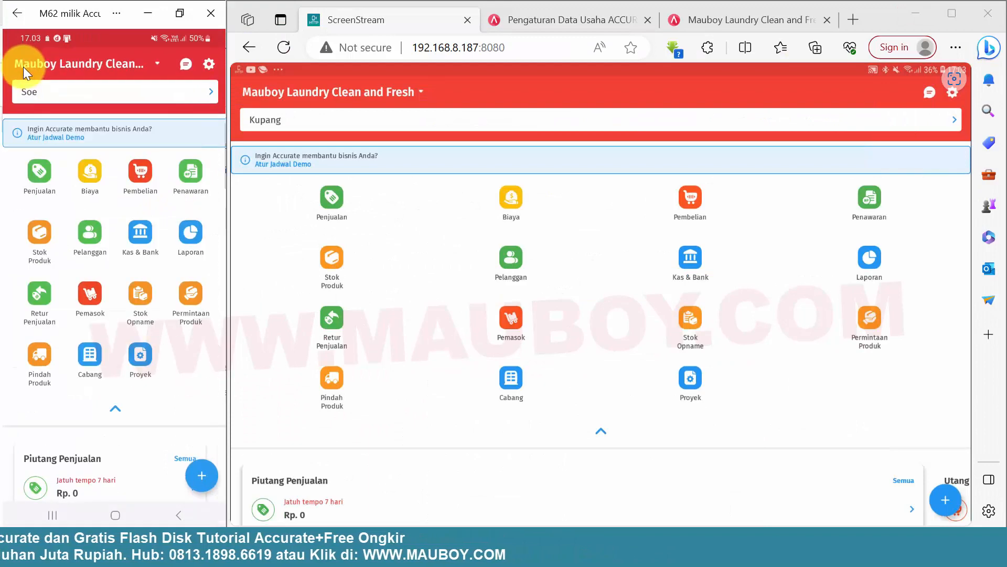
click(35, 178)
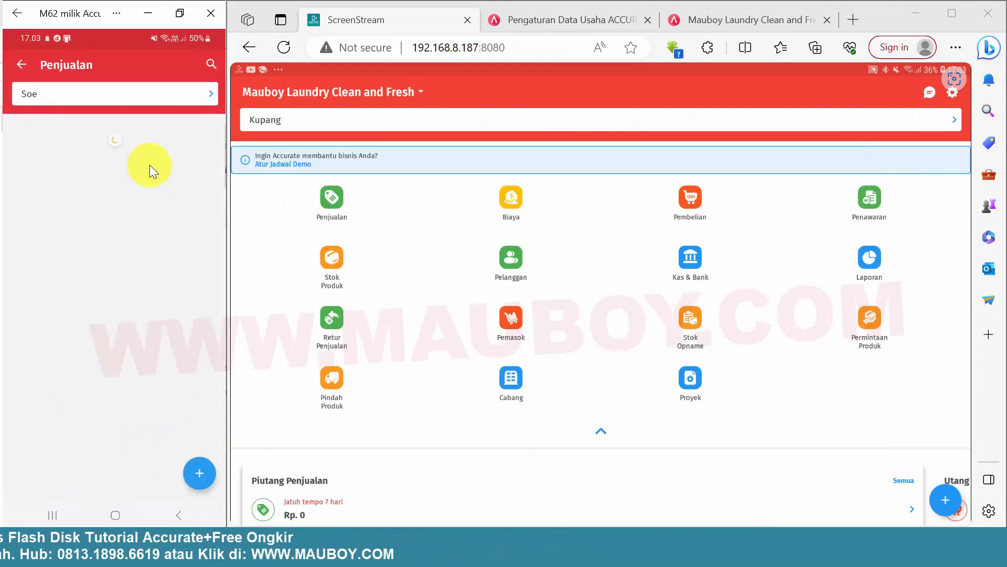
click(65, 155)
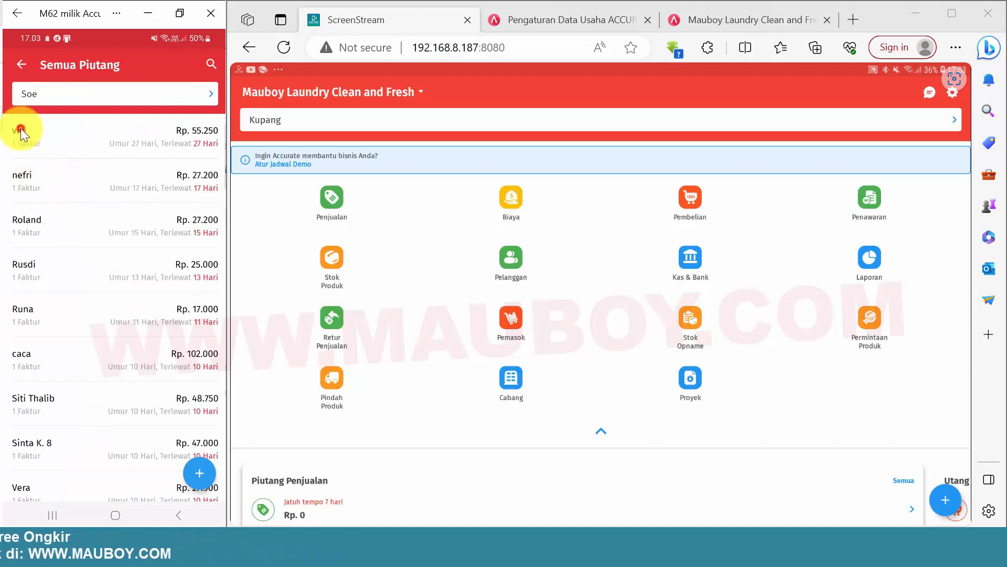
click(20, 128)
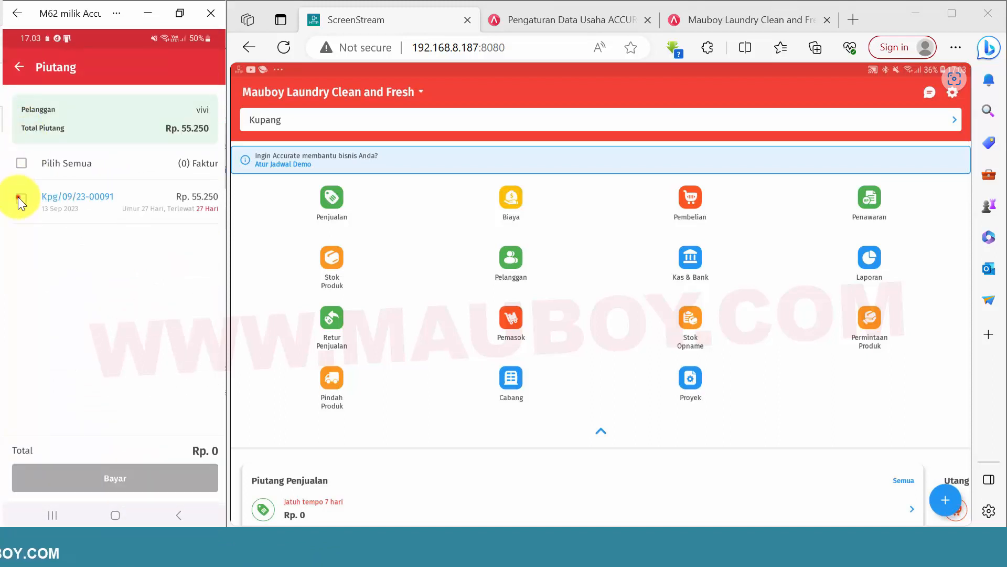
click(19, 198)
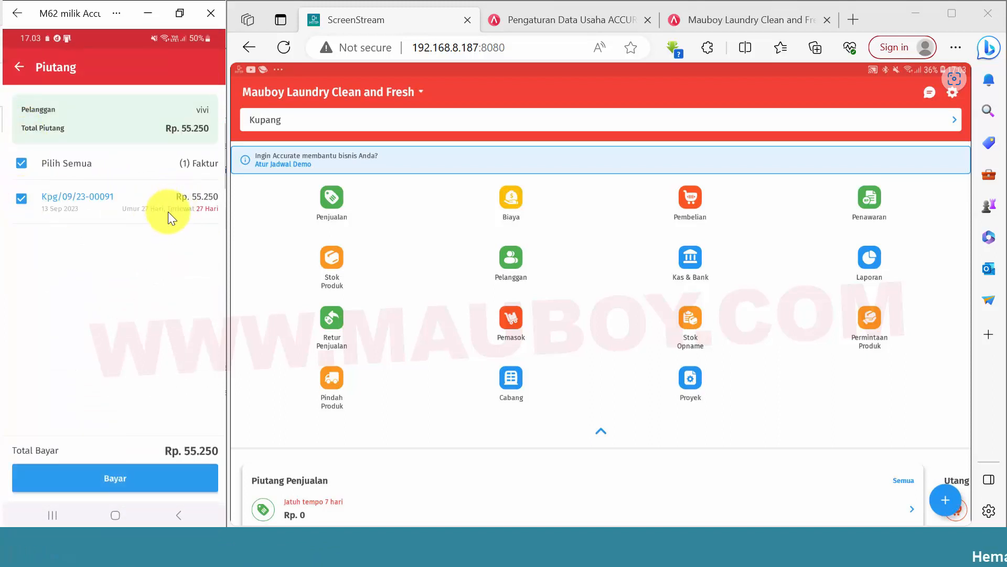
click(18, 67)
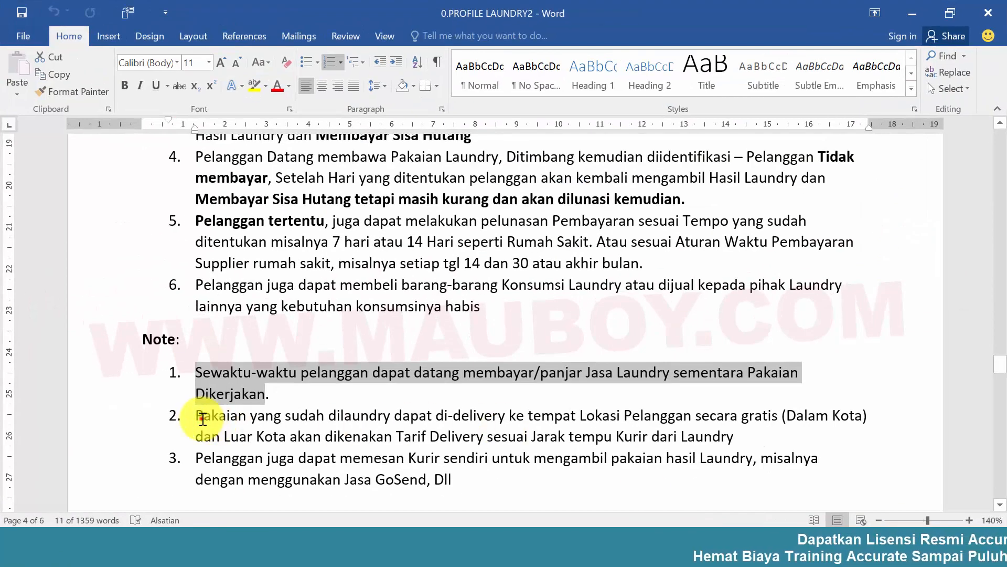
Read note 2 of the 0.PROFILE LAUNDRY2 document about free in-city delivery and the out-of-town delivery tariff.
click(202, 418)
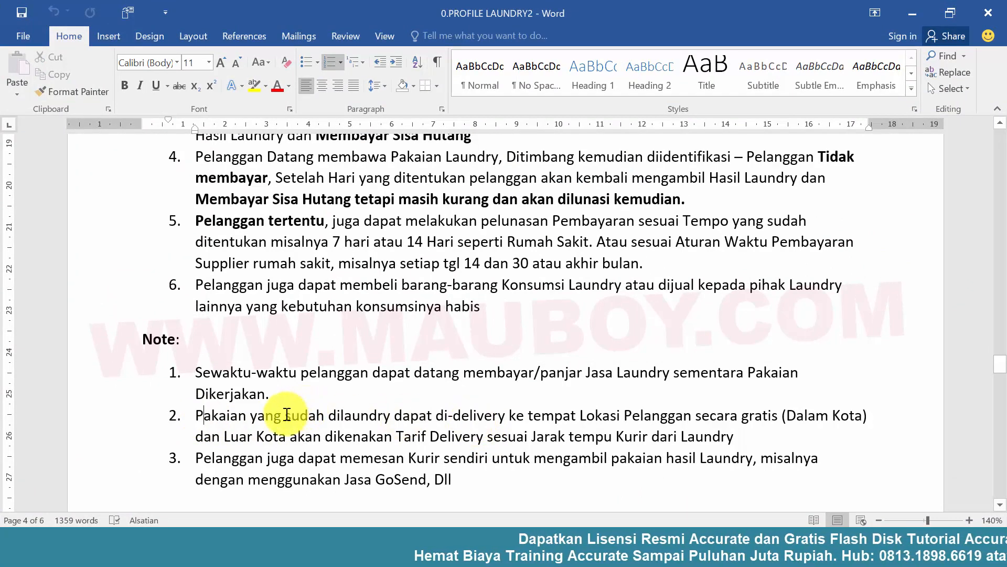
drag(202, 418, 585, 437)
drag(588, 437, 732, 440)
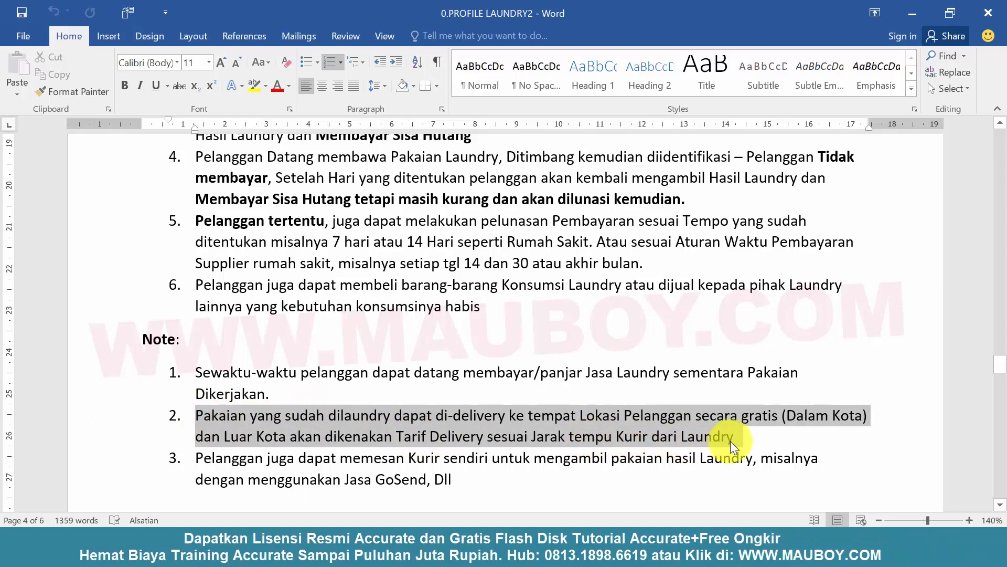
click(619, 433)
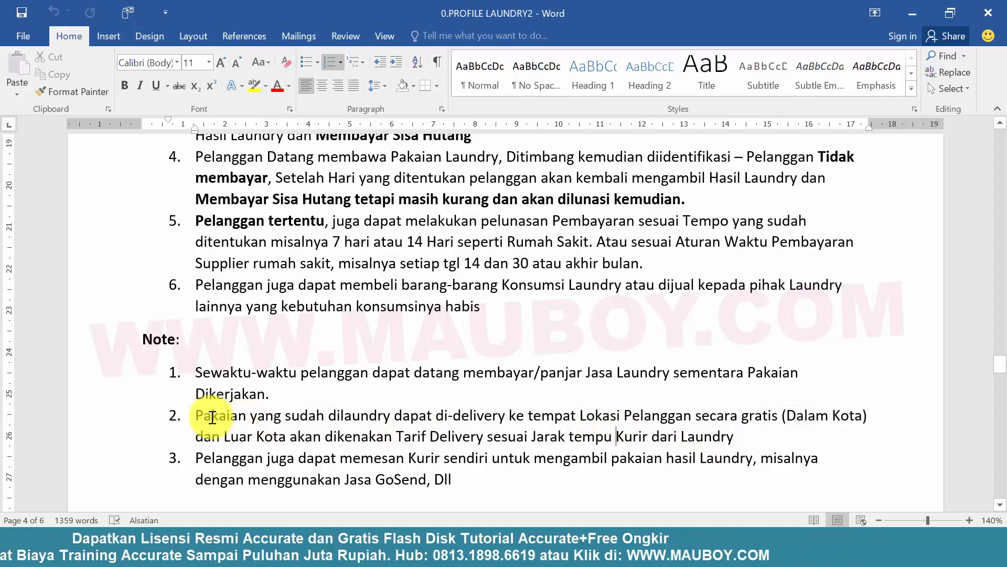
drag(197, 417, 723, 440)
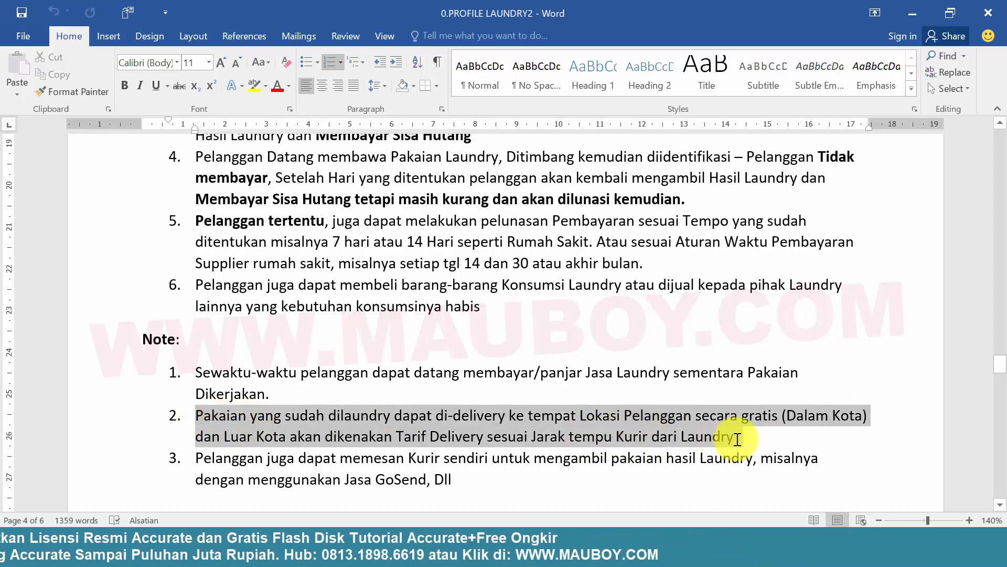
click(622, 434)
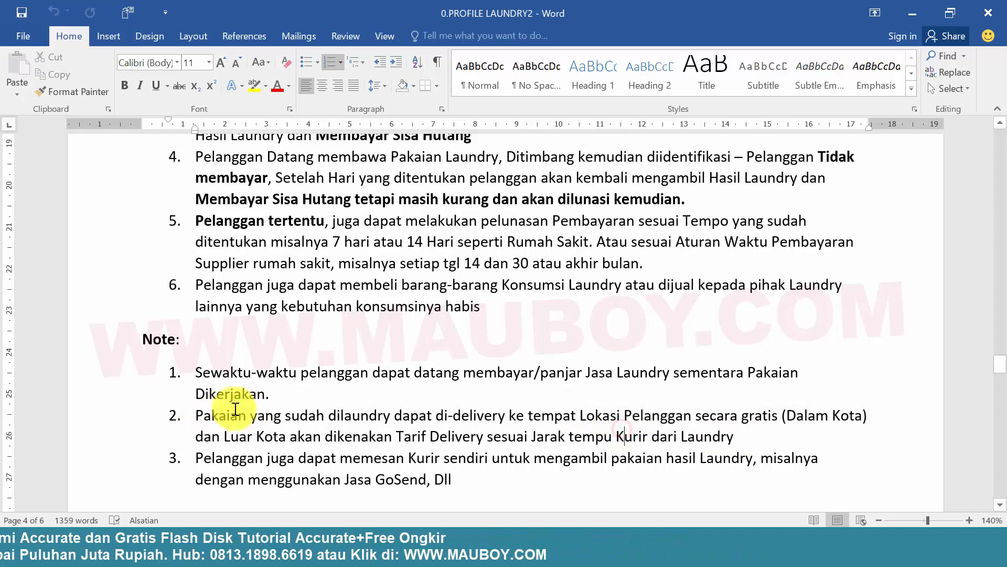
drag(193, 419, 664, 436)
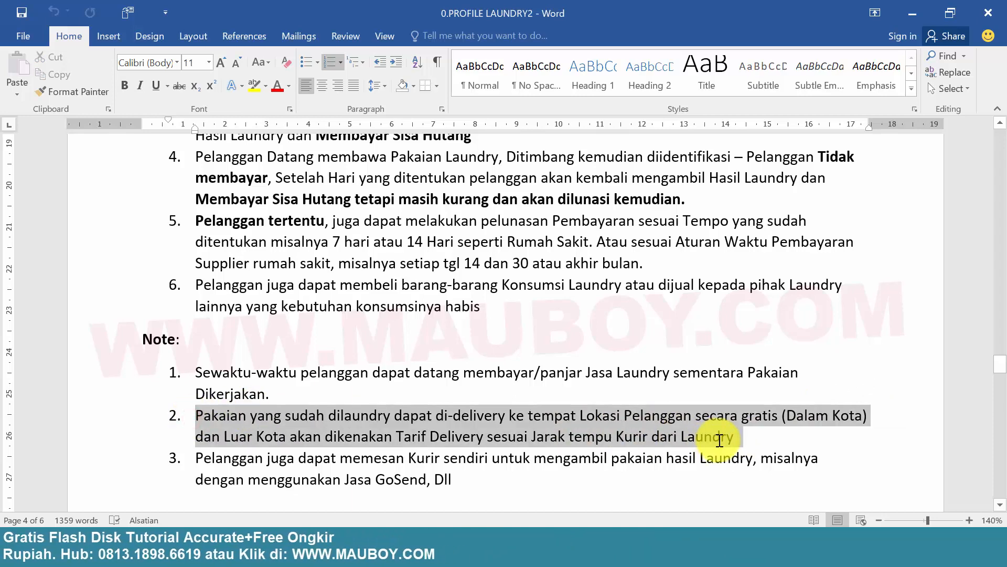
click(670, 423)
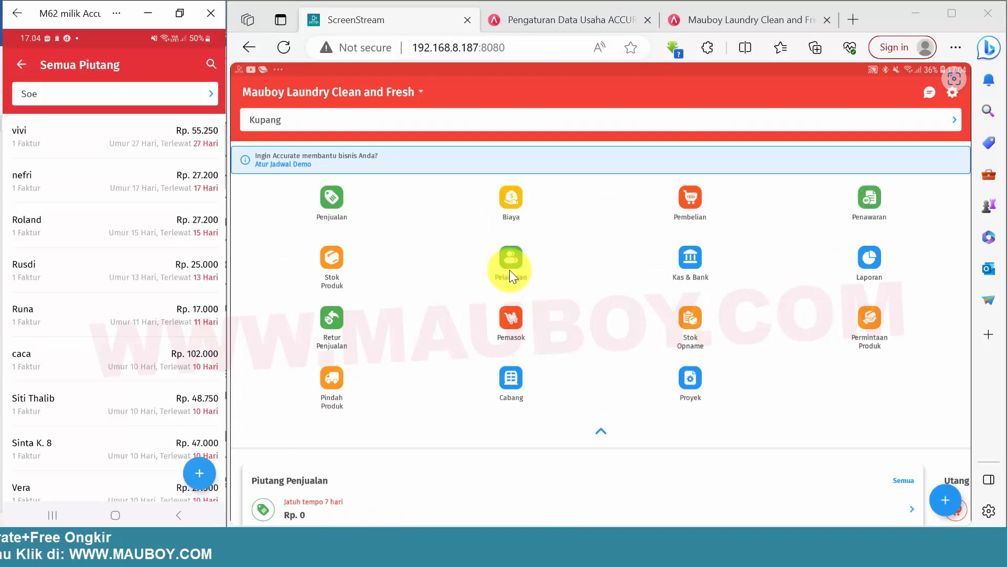
Switch to the Accurate Online web page, close Penerimaan Penjualan and Faktur Penjualan, and open a new Barang & Jasa record.
click(678, 19)
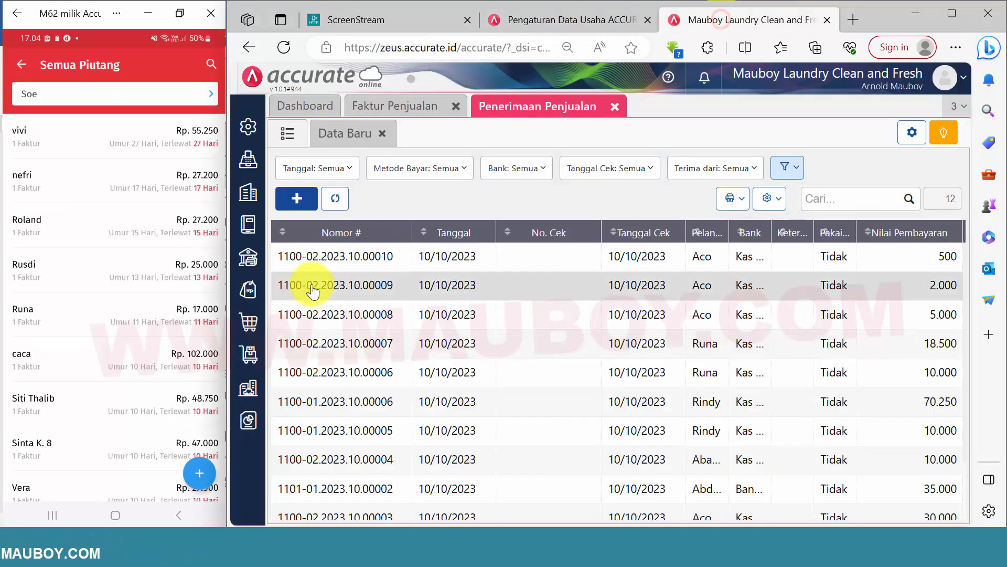
click(614, 107)
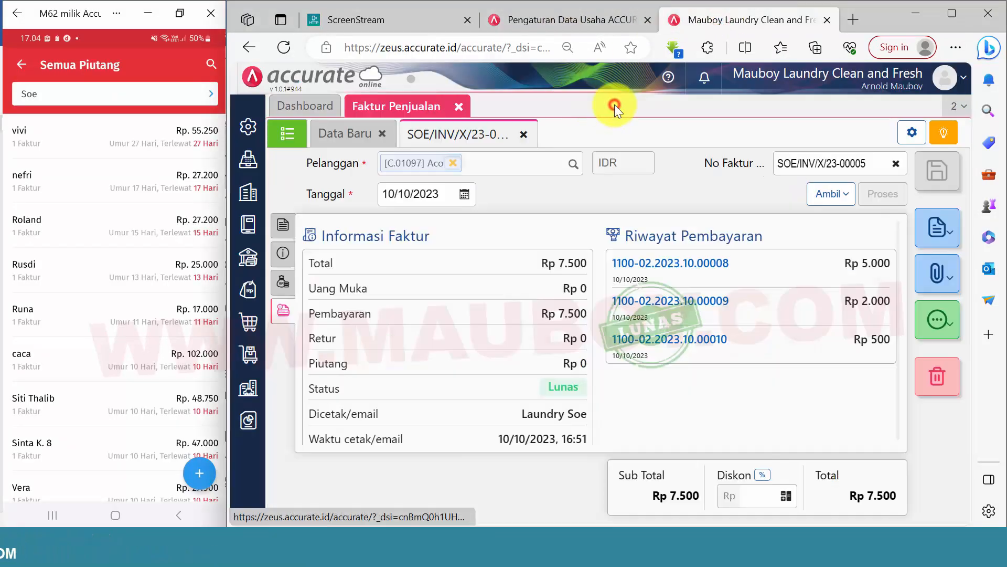
click(459, 108)
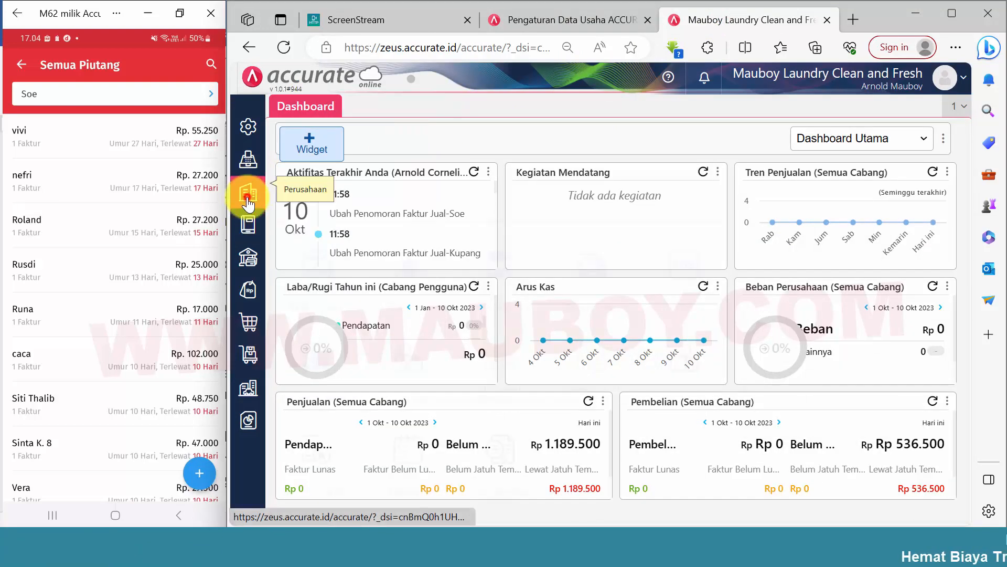
click(249, 201)
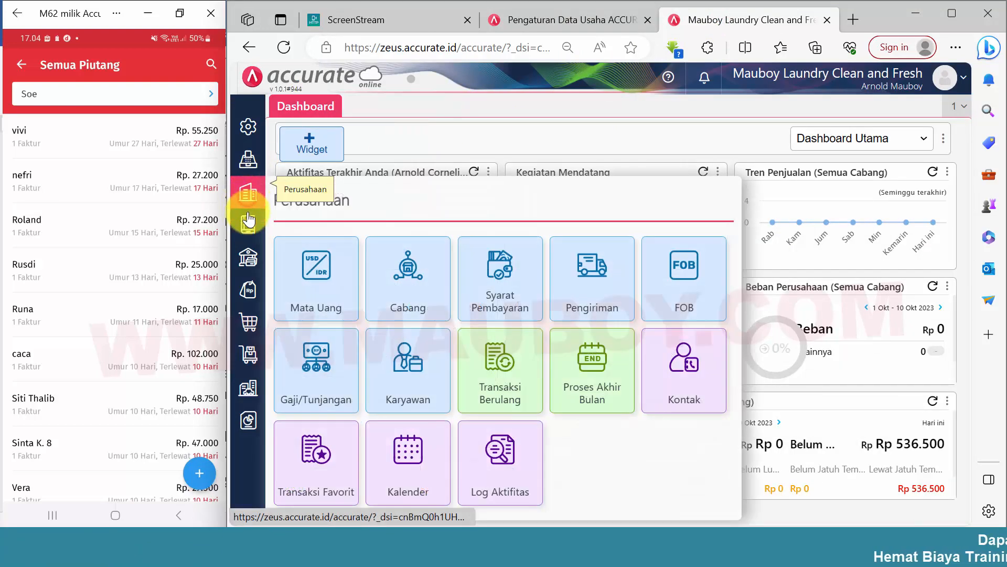
click(249, 357)
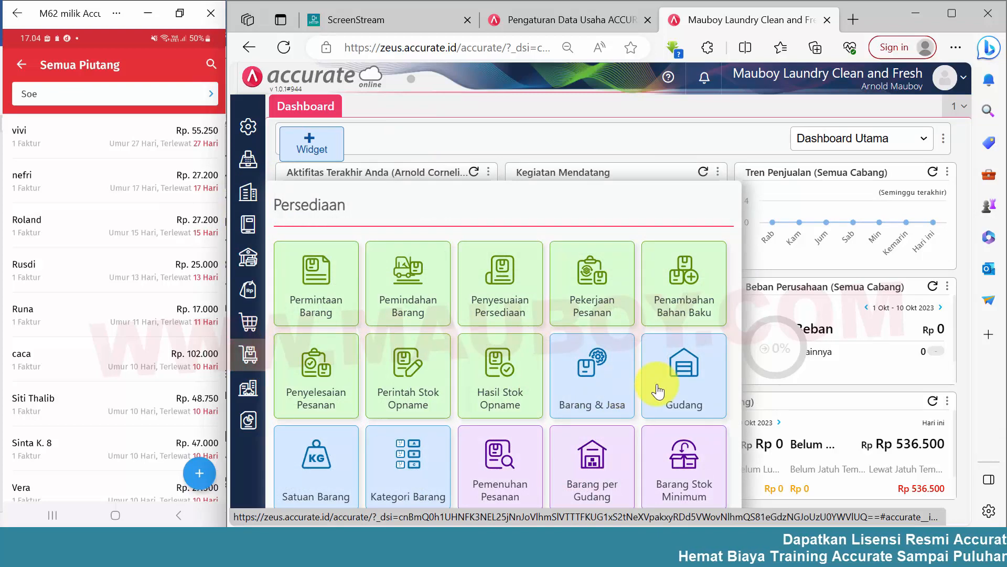
click(589, 391)
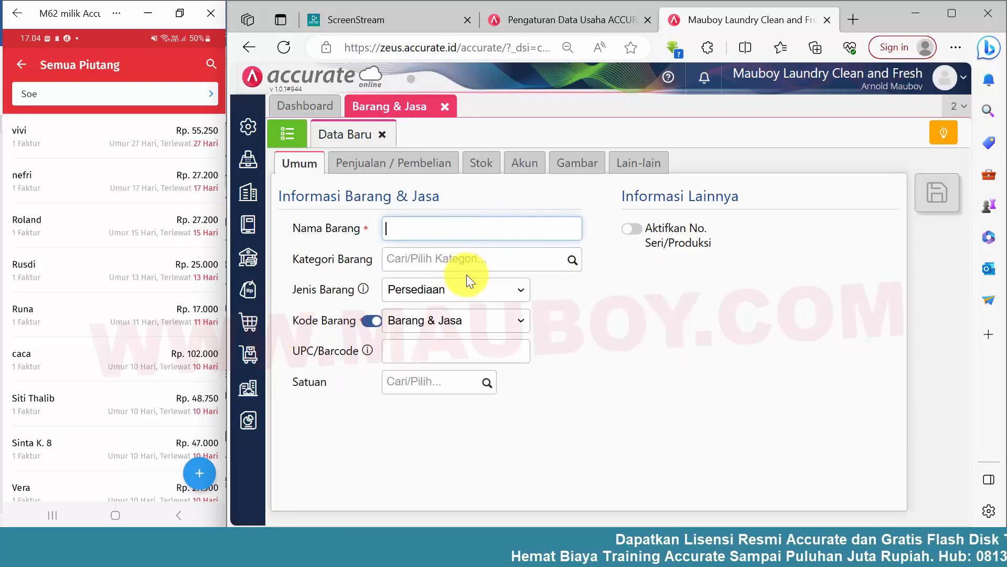
Set the new item's type to Jasa, its name to ONGKOS KIRIM and its category to Konsumsi Laundry.
click(462, 289)
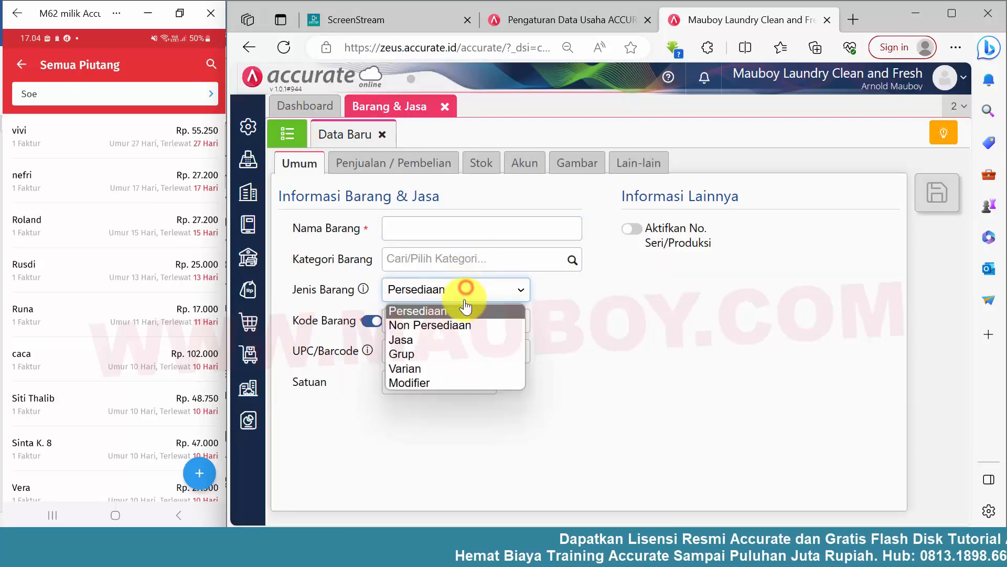
click(430, 341)
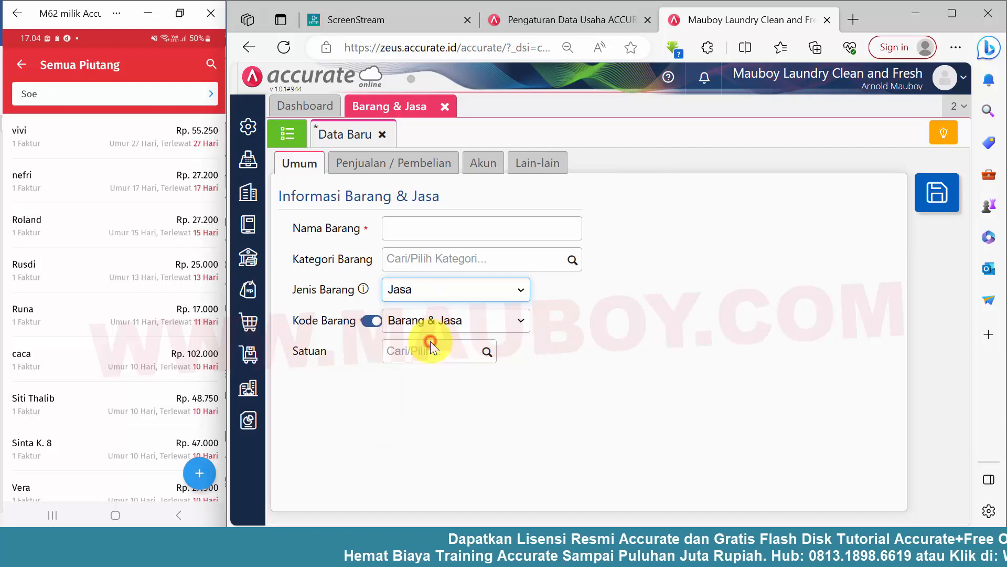
click(458, 226)
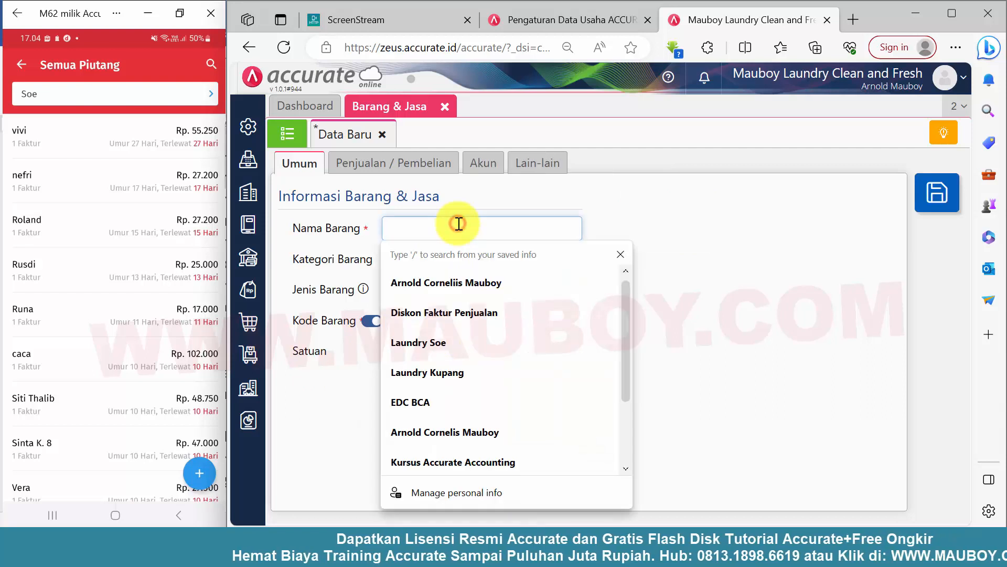
text(Ongkos)
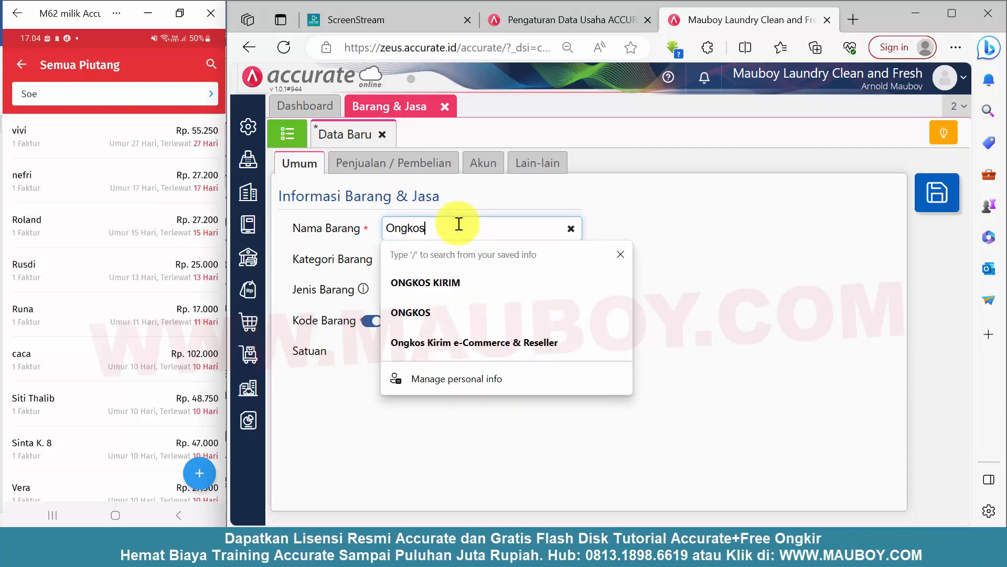
click(445, 281)
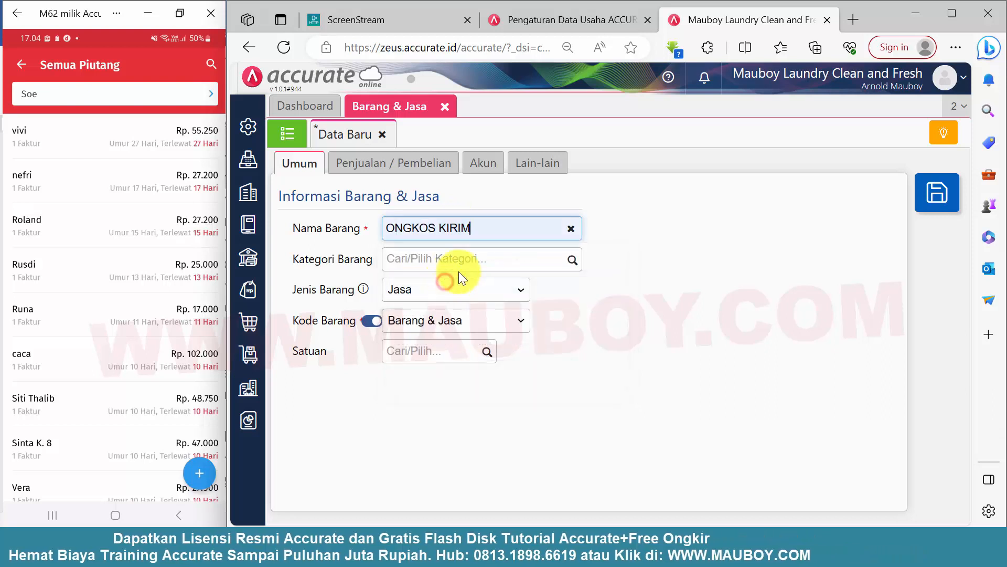
click(577, 263)
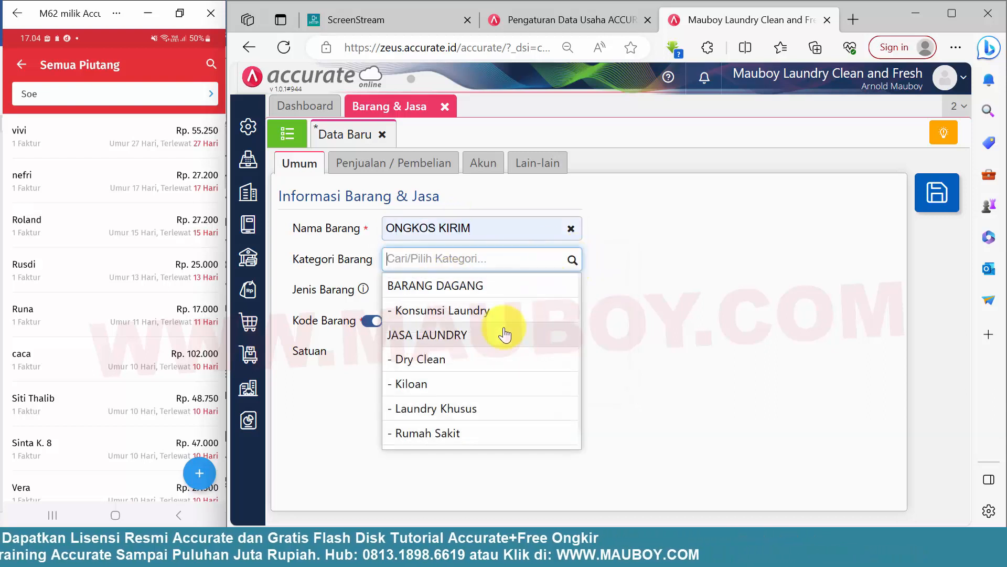
scroll(505, 333, down, 1)
scroll(505, 367, up, 1)
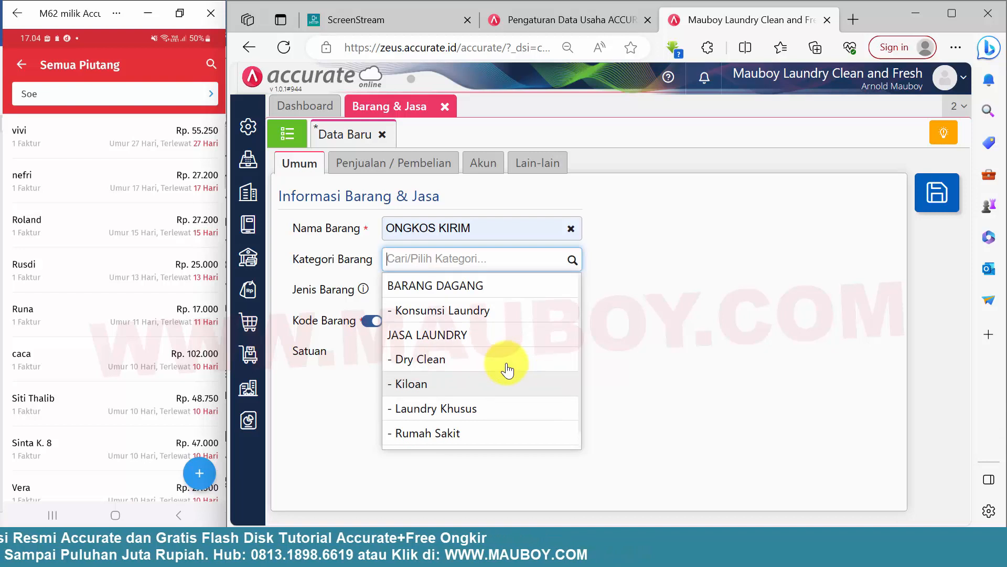
click(458, 313)
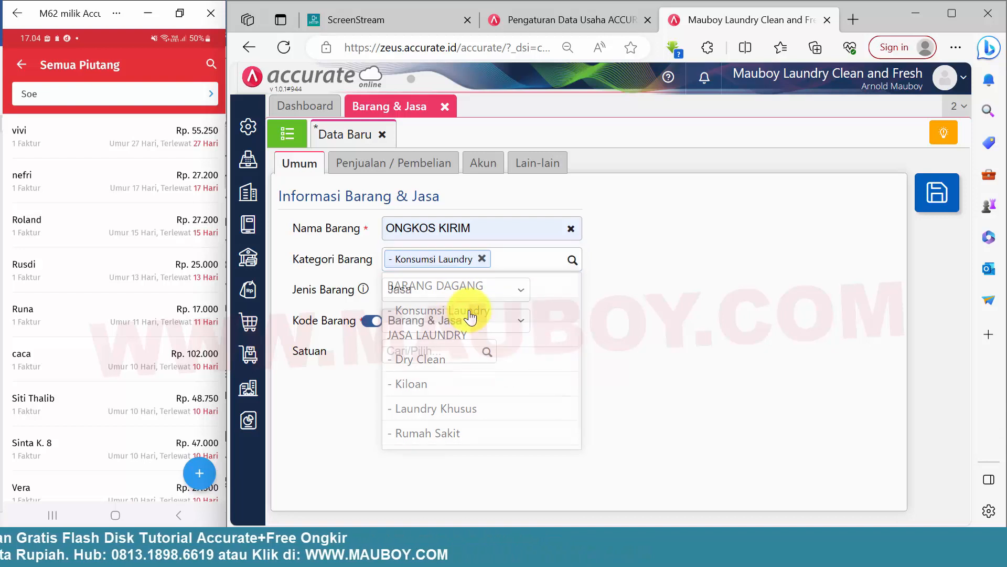
Set the ONGKOS KIRIM item's Penjualan account to [7101-05] Pendapatan Diluar Usaha Lainnya.
click(413, 169)
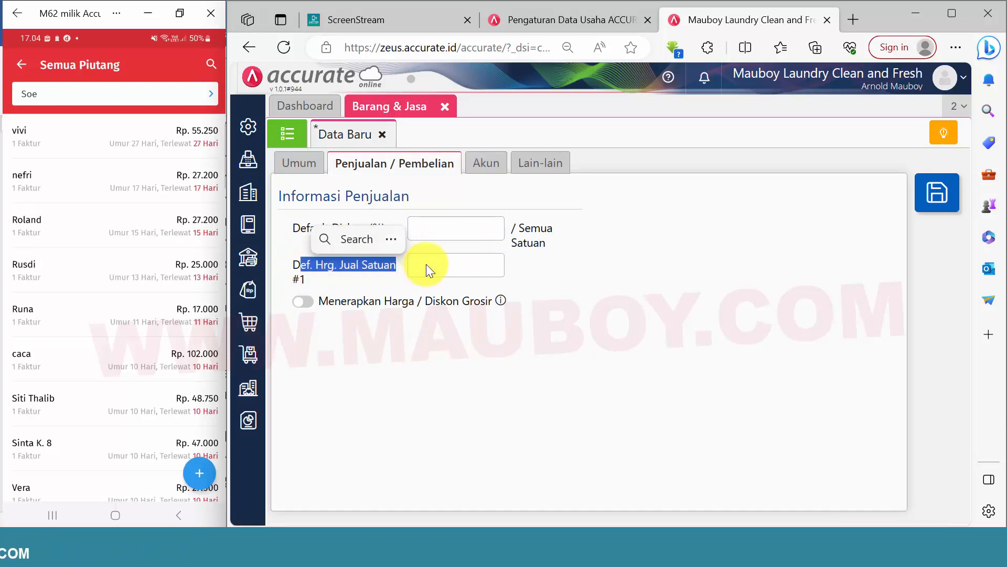
click(492, 165)
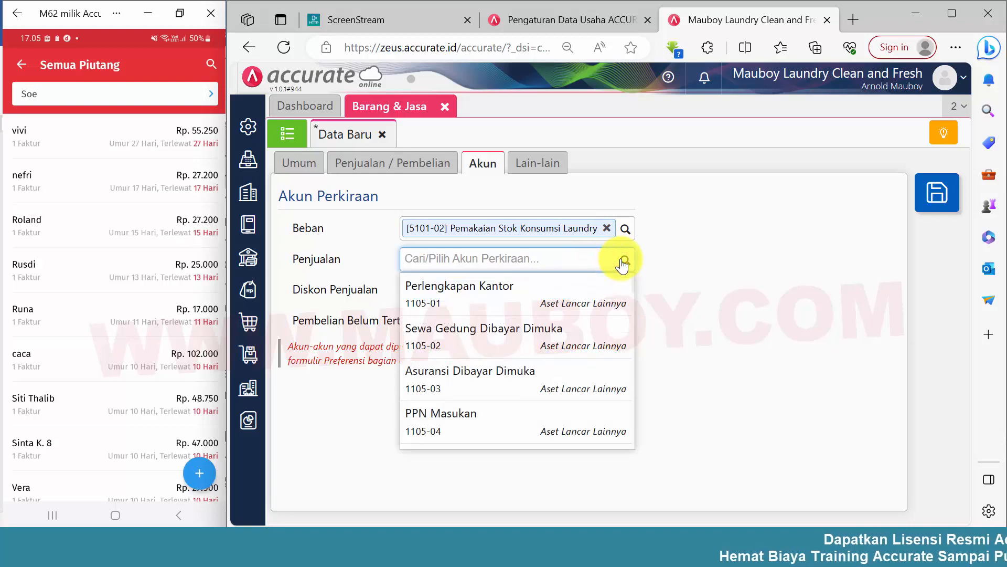
scroll(553, 346, down, 6)
scroll(566, 389, down, 5)
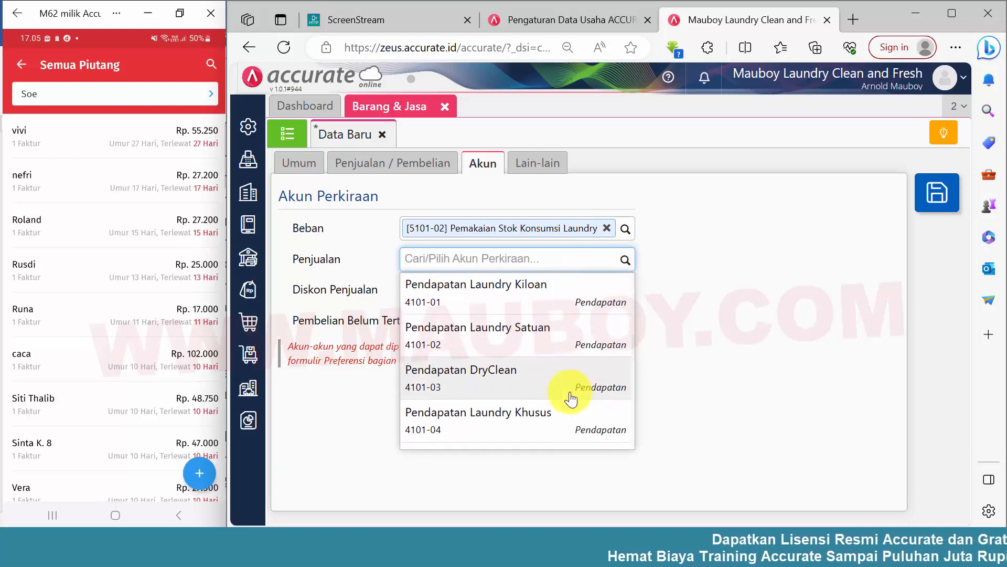
scroll(570, 400, down, 4)
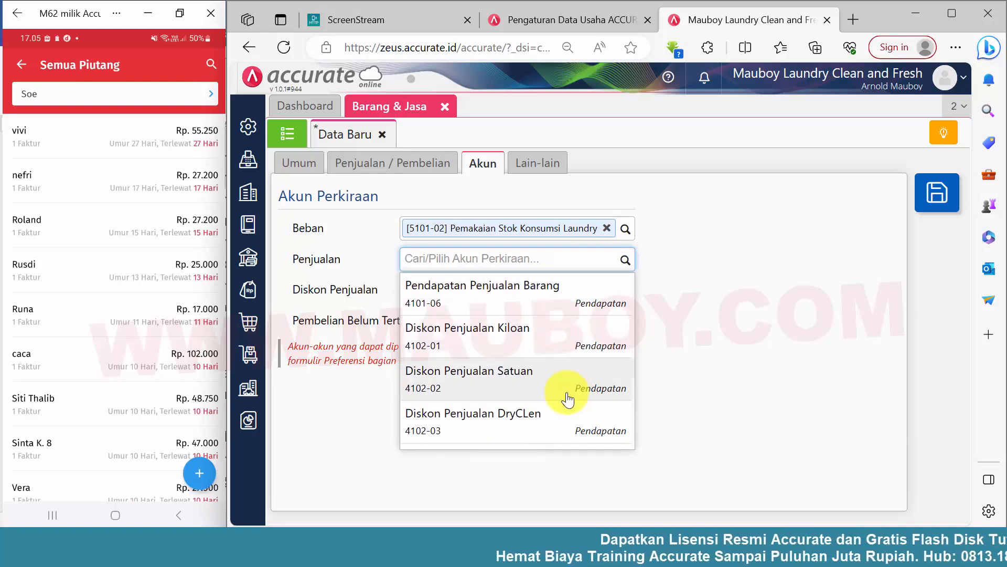
scroll(568, 397, down, 3)
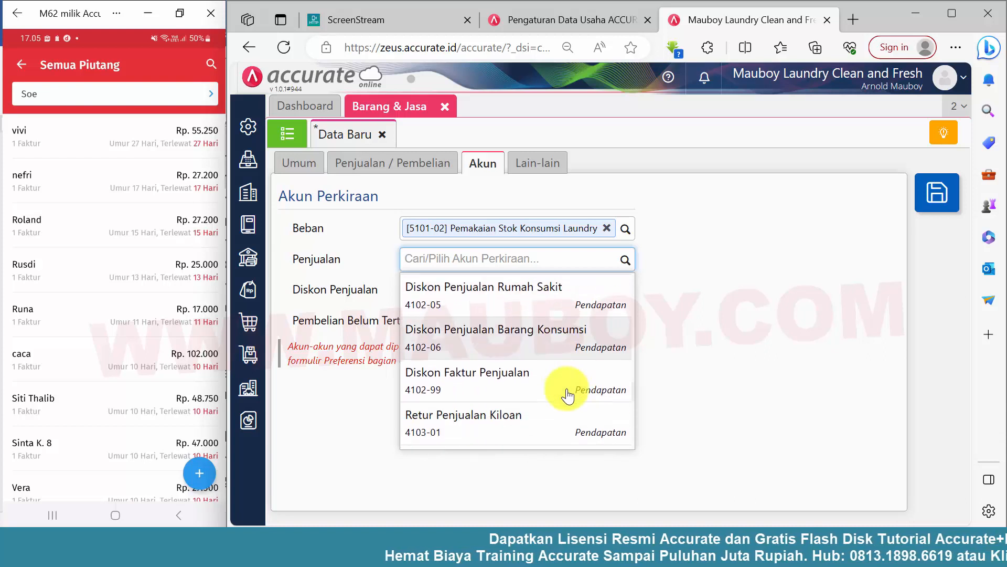
scroll(530, 408, down, 8)
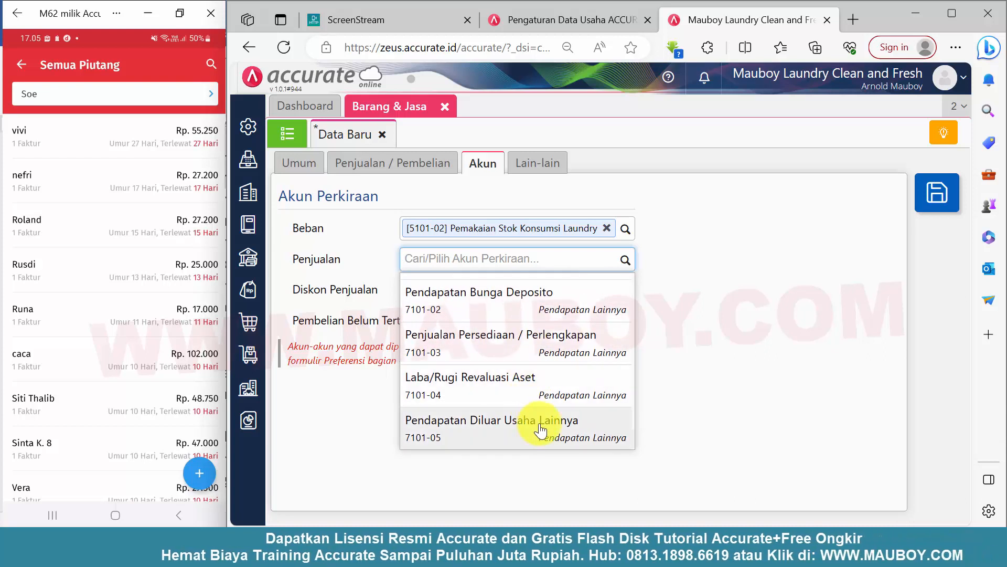
scroll(536, 404, up, 3)
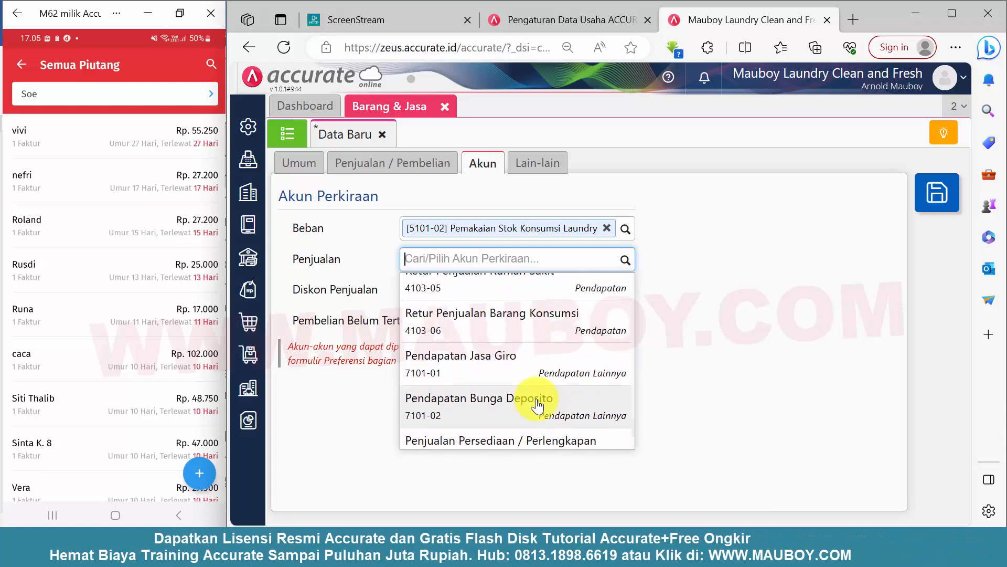
scroll(537, 407, down, 3)
click(540, 424)
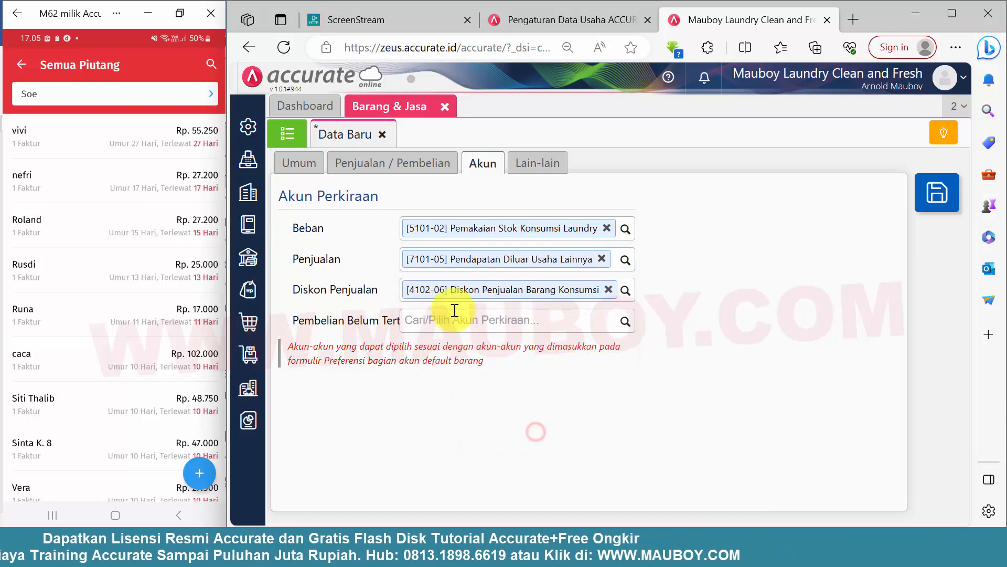
Replace the item's Diskon Penjualan account with [7101-05] Pendapatan Diluar Usaha Lainnya.
click(609, 290)
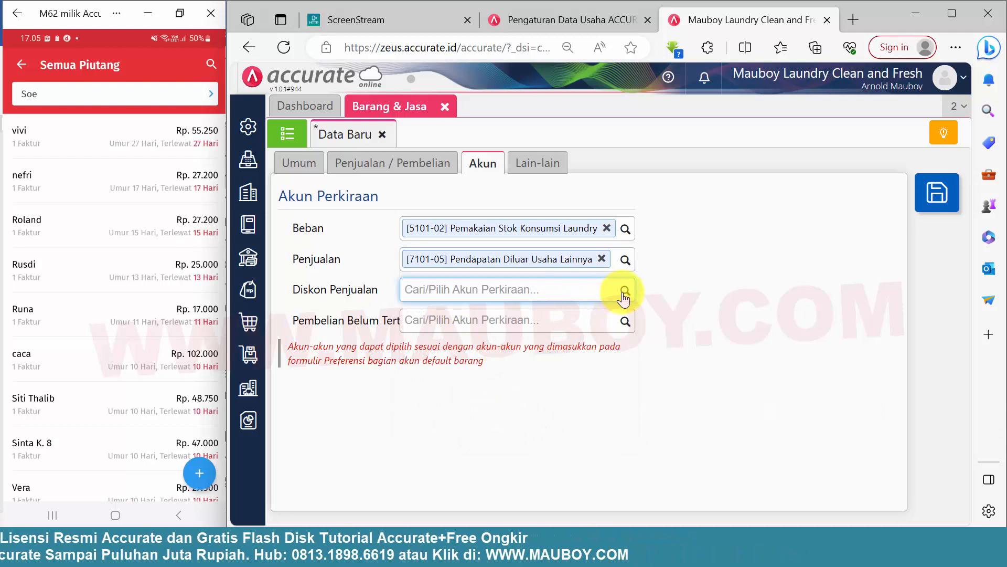
text(pendapatan)
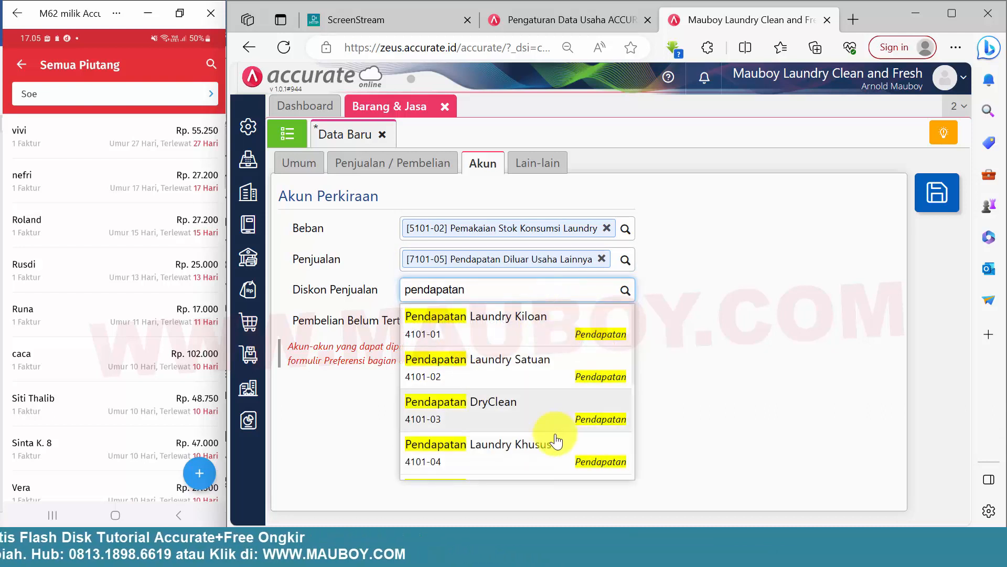
scroll(558, 440, down, 4)
click(561, 450)
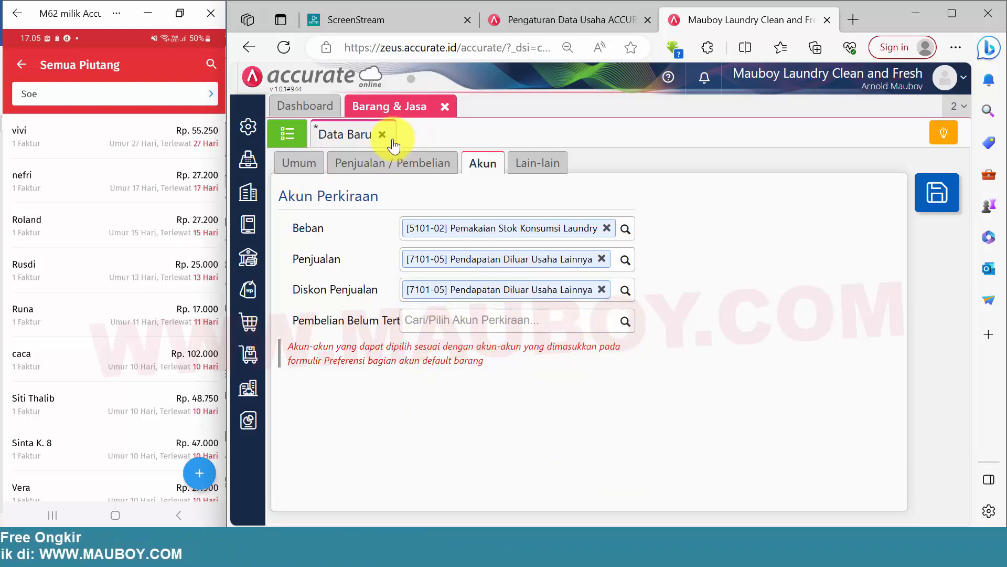
Clear the item's Beban, Penjualan and Diskon Penjualan accounts and open a new Akun Perkiraan record.
click(607, 228)
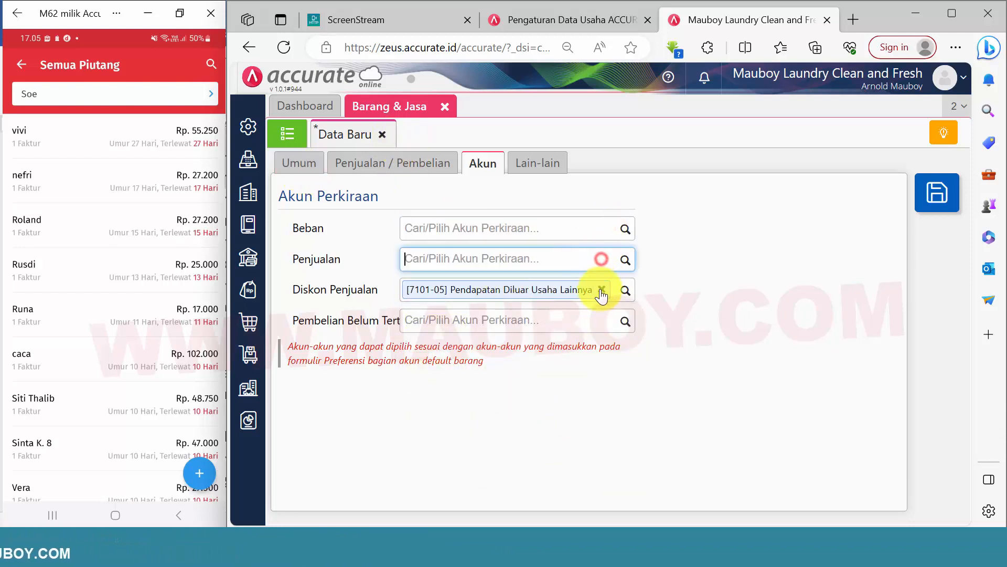
click(602, 289)
click(248, 200)
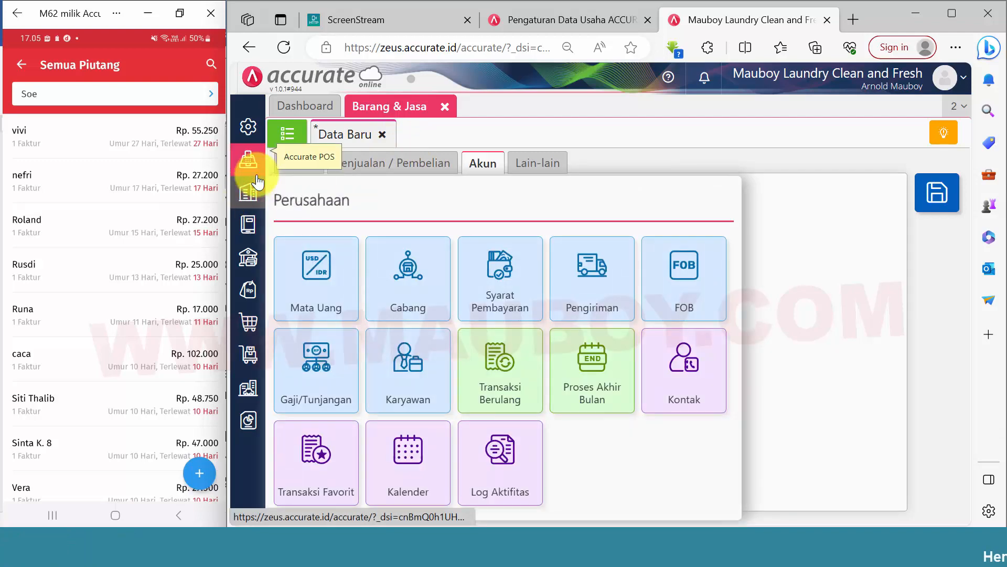
click(251, 223)
click(340, 281)
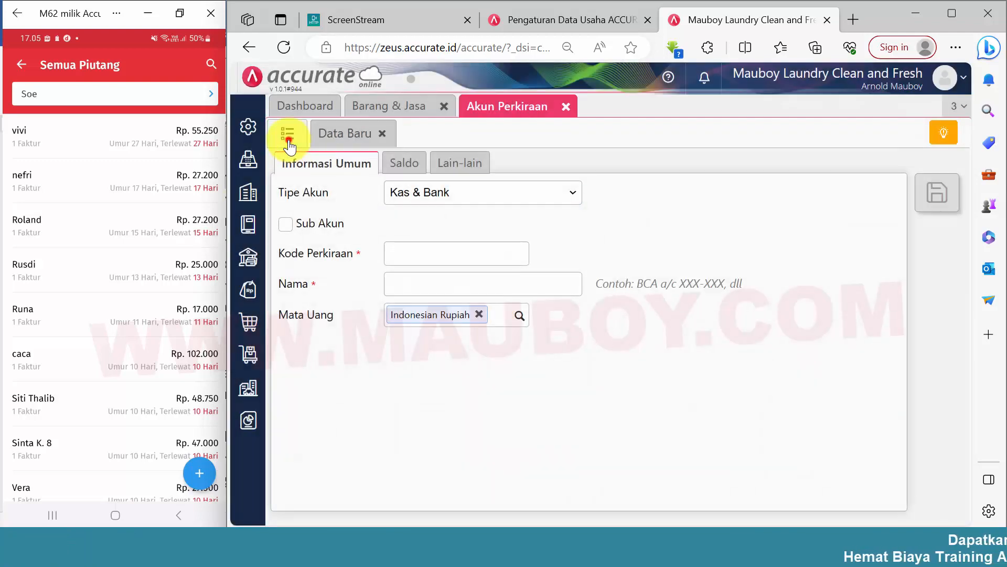
click(287, 135)
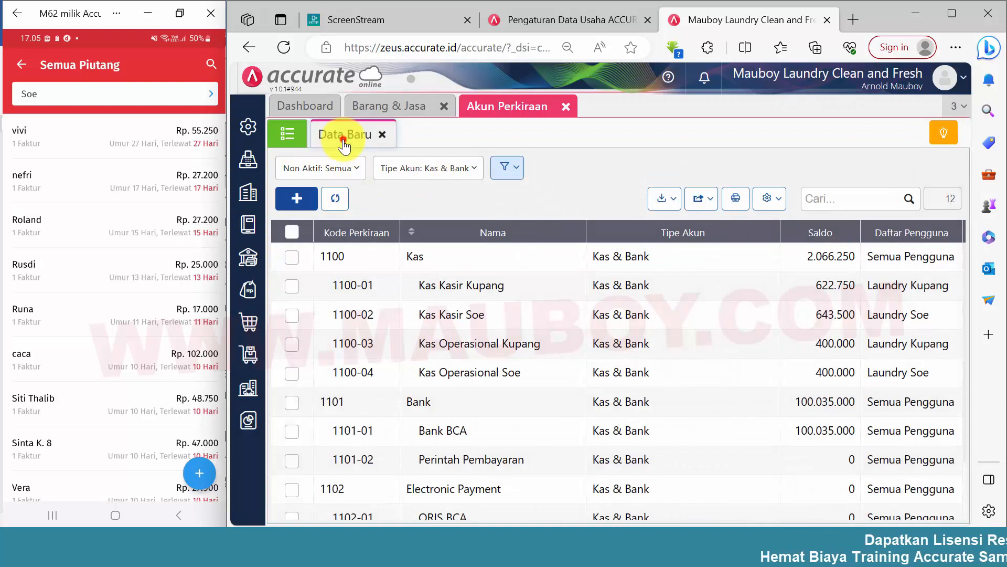
click(344, 142)
Set the new account's type to Pendapatan Lainnya and make it a sub-account of [7101] Pendapatan Diluar Usaha.
click(413, 194)
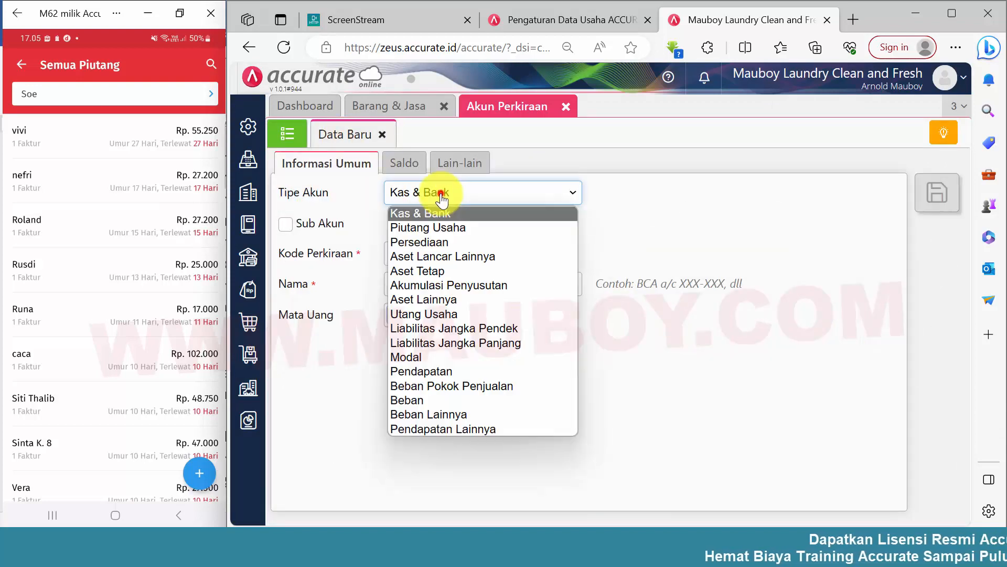
click(455, 430)
click(315, 231)
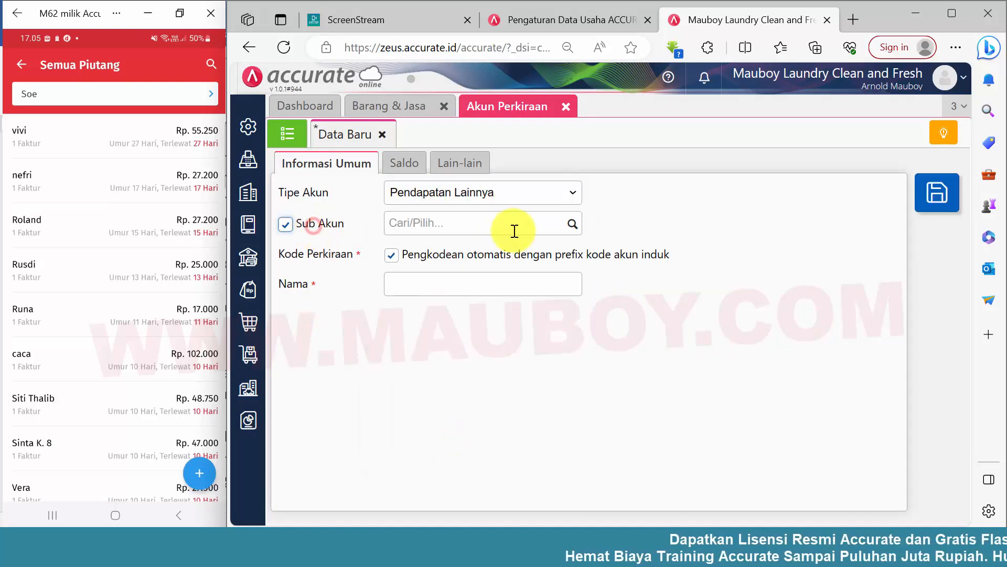
click(572, 226)
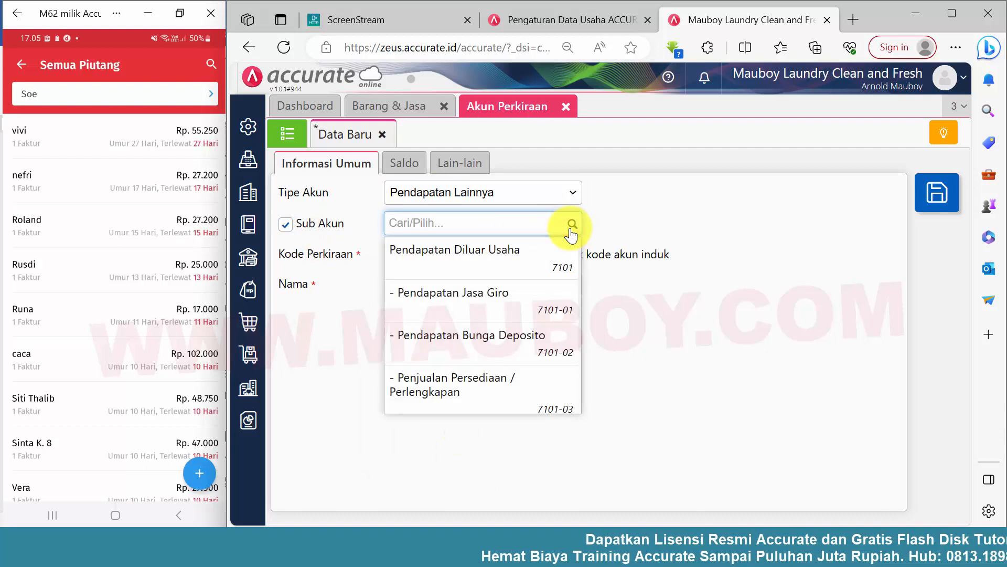
click(494, 268)
Name the new account Pendapatan Ongkir ke Pelanggan and save it.
click(471, 284)
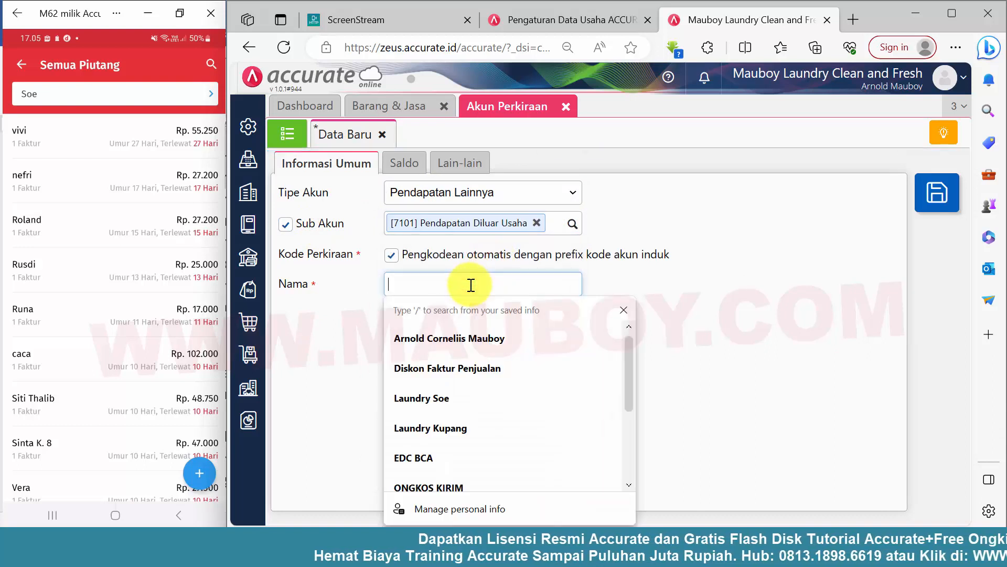
text(Pendapata)
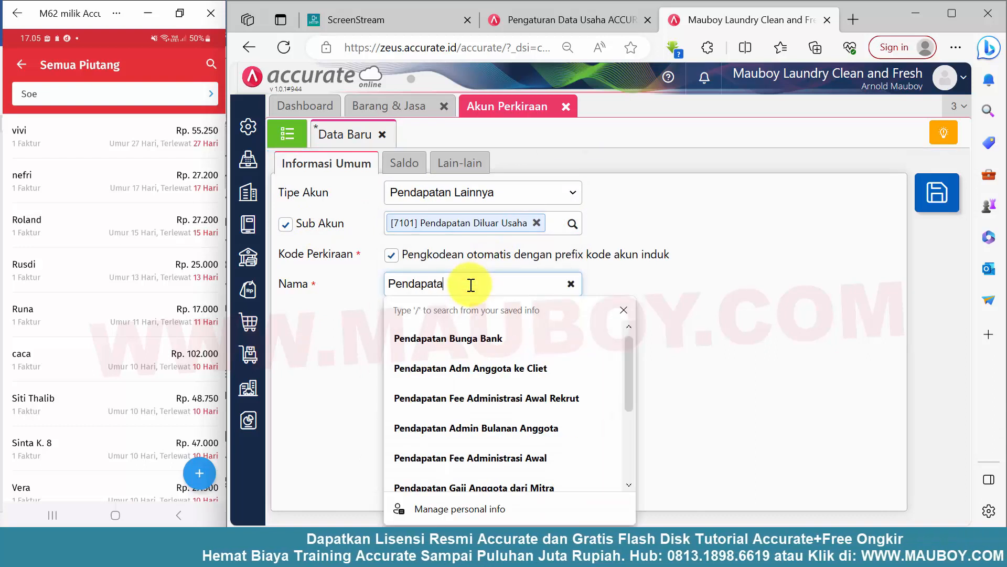
text(n Ongkir)
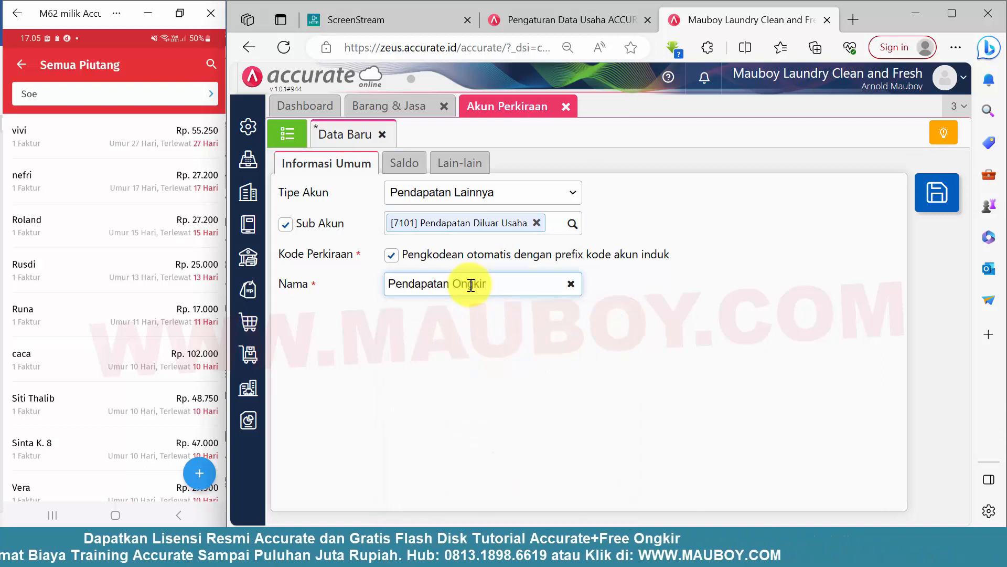
text( ke Pelanggan)
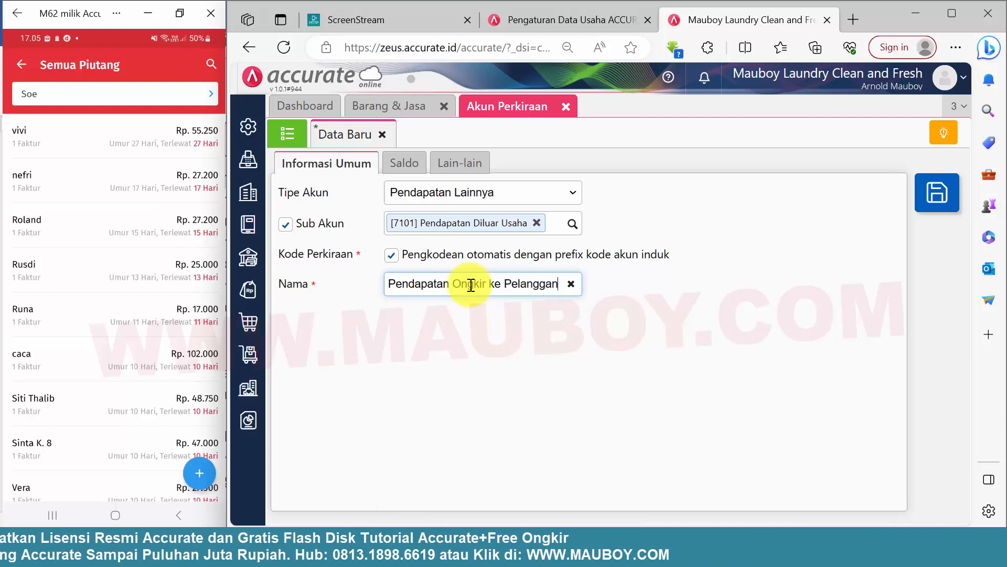
click(928, 192)
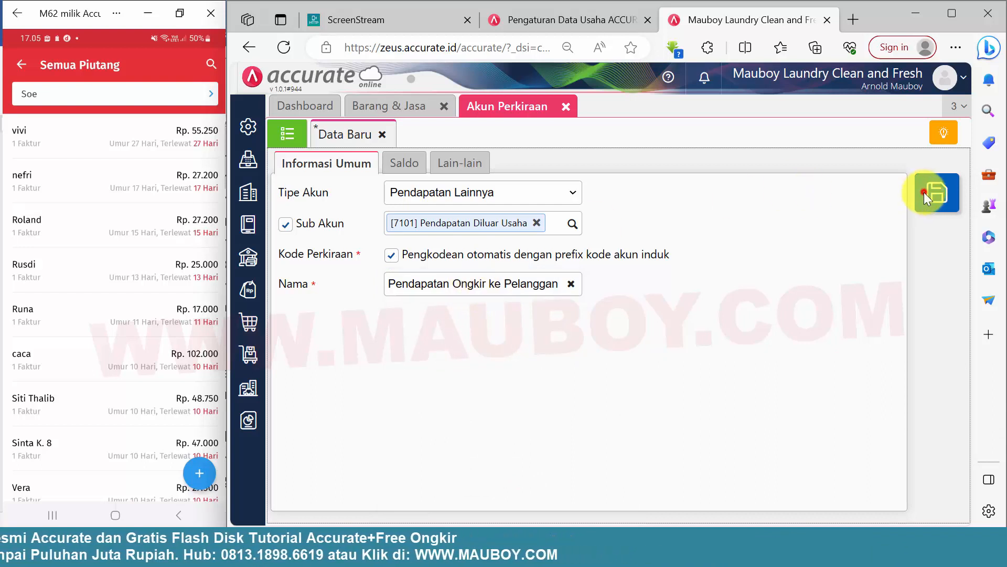
Back in the ONGKOS KIRIM item, set both the Penjualan and Diskon Penjualan accounts to Pendapatan Ongkir ke Pelanggan.
click(400, 107)
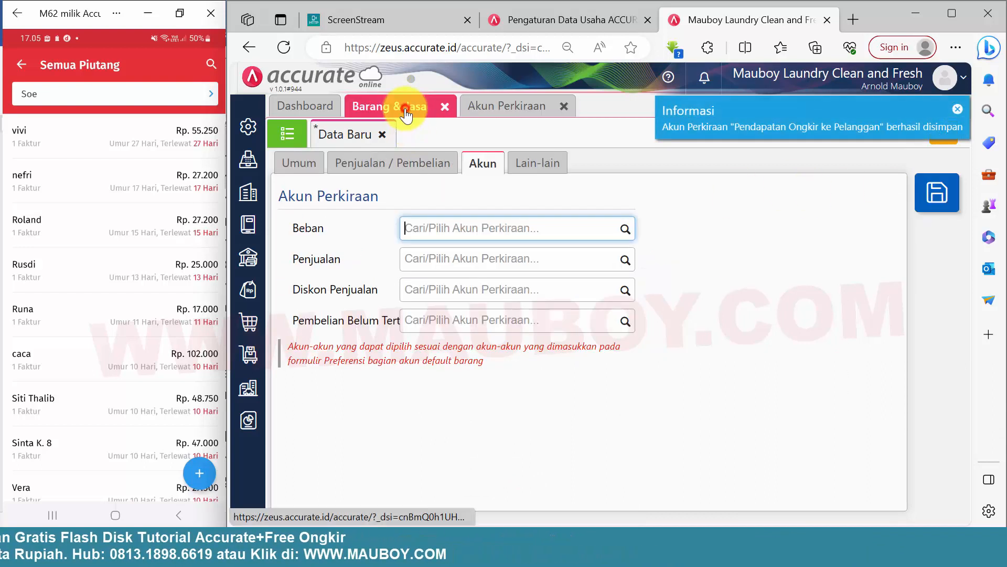
click(311, 168)
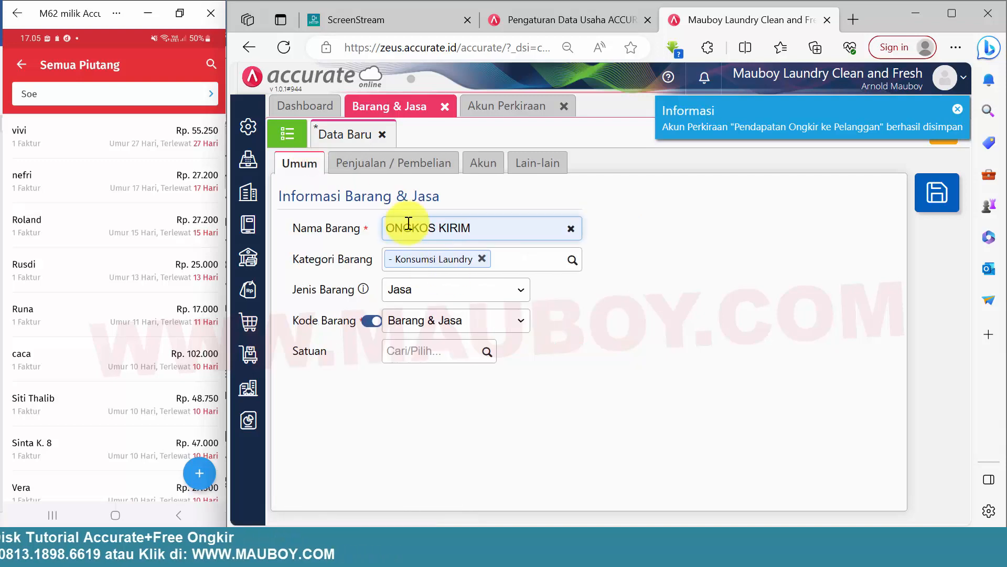
click(394, 166)
click(471, 168)
click(510, 229)
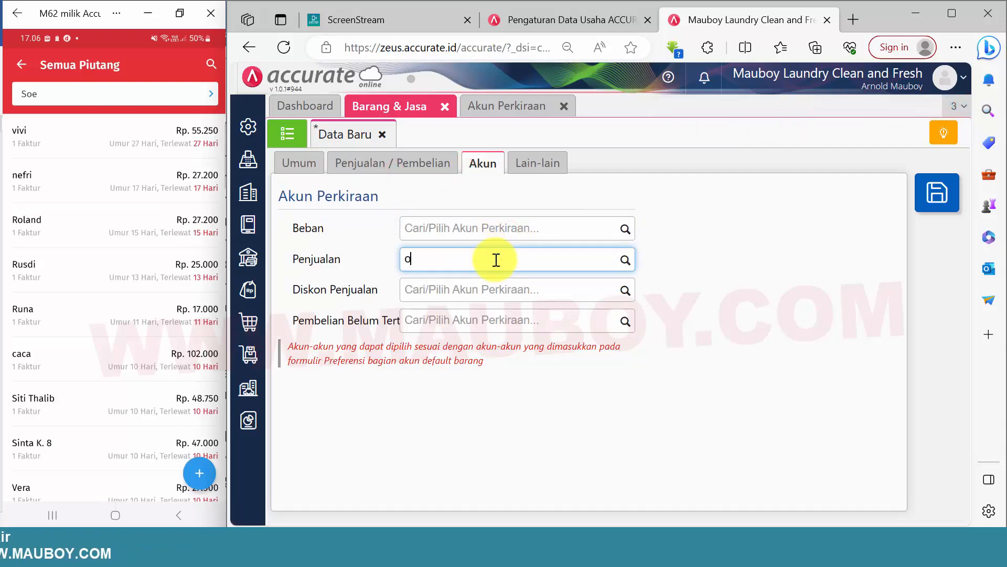
text(ongkir)
click(489, 289)
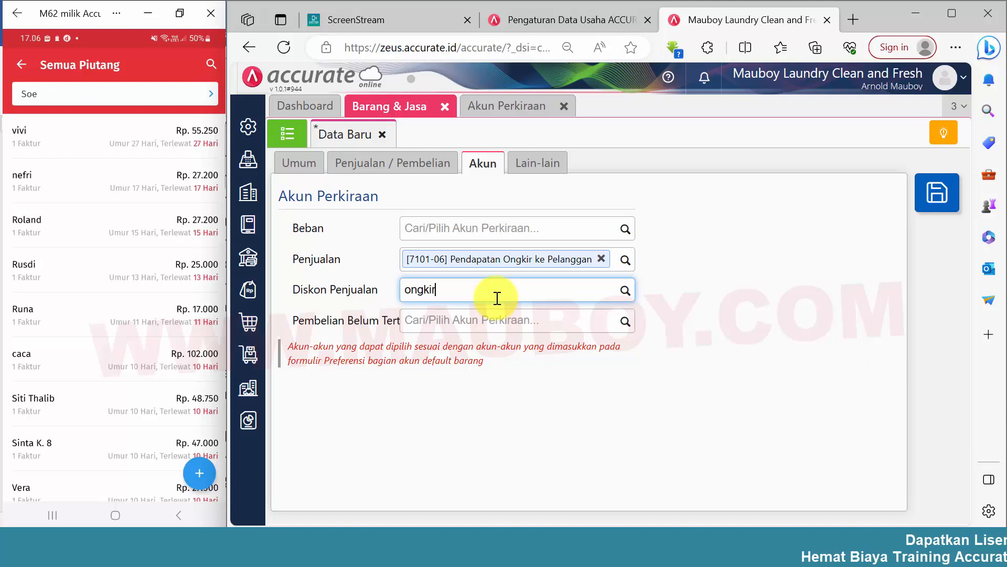
click(486, 318)
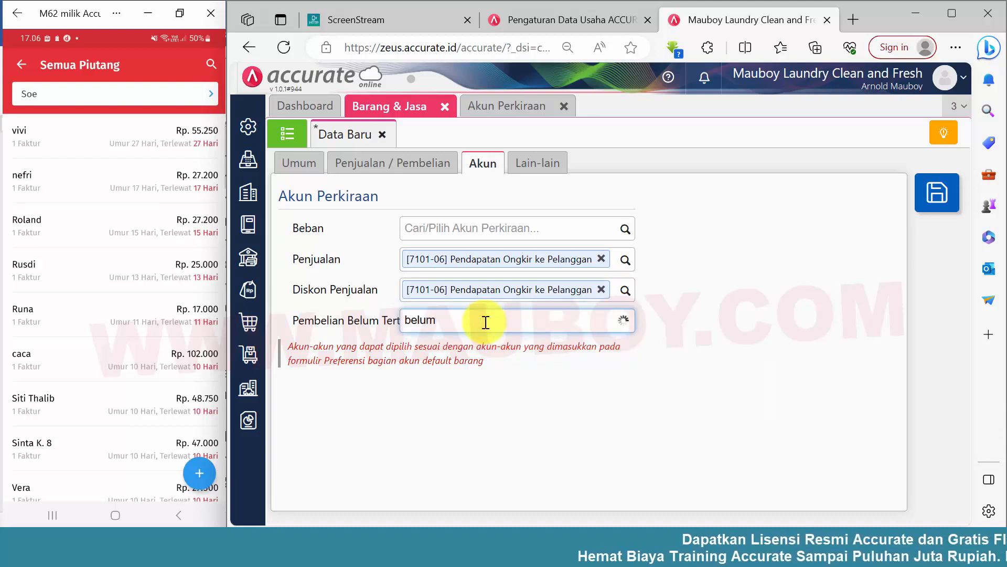
Set the item's unbilled purchases account to [2102-04] Hutang Pembelian Belum Ditagih.
click(486, 322)
text(belum)
click(481, 347)
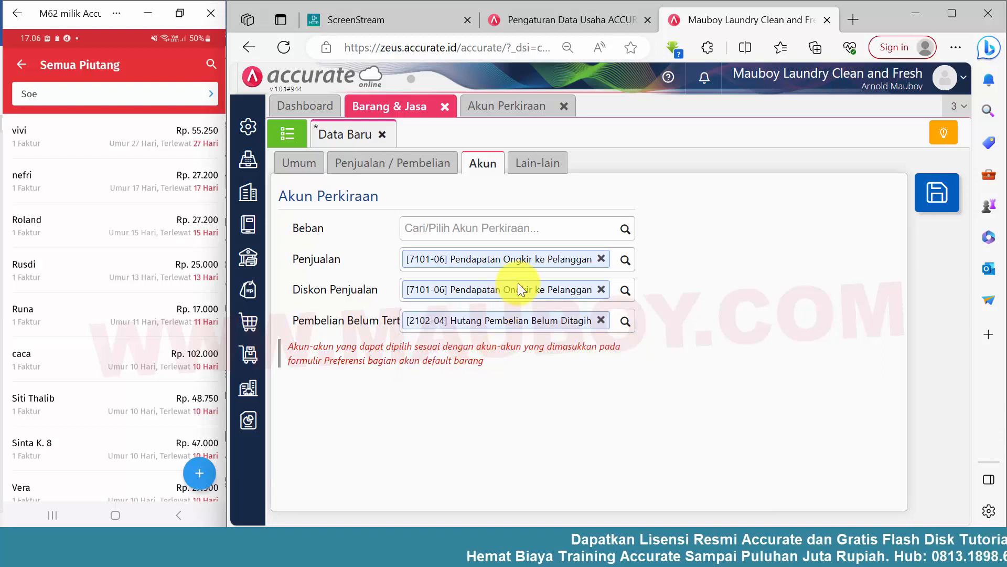
Set the item's Beban account to [6101-13] Biaya Ekspedisi dan Kurir.
click(568, 231)
text(tra)
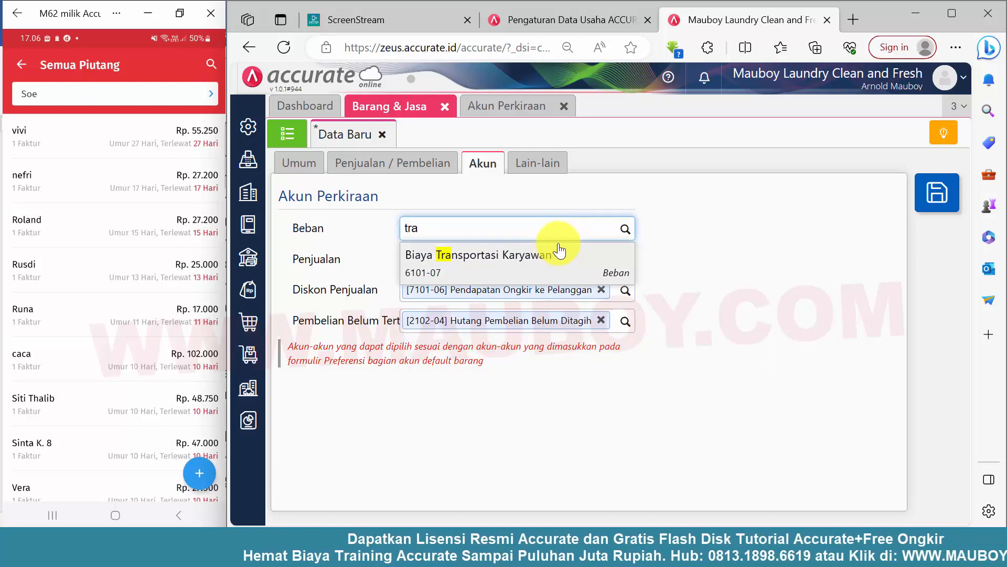
drag(551, 231, 385, 232)
text(ku)
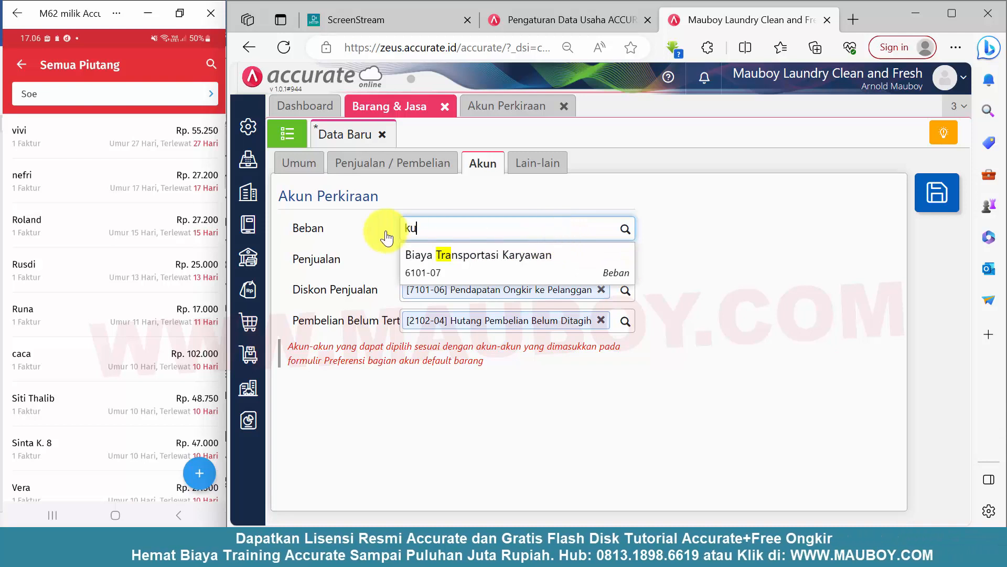
text(rir)
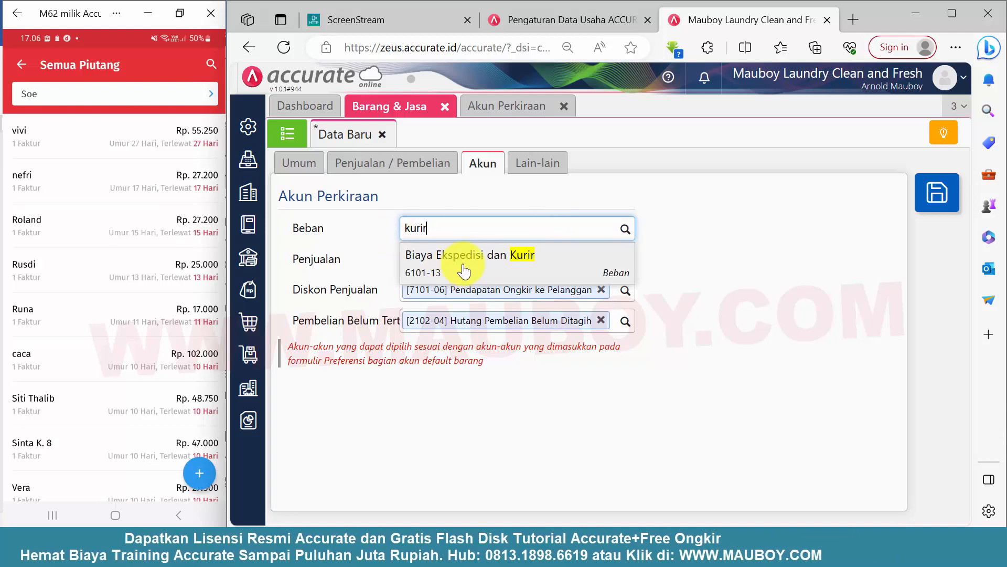
click(464, 271)
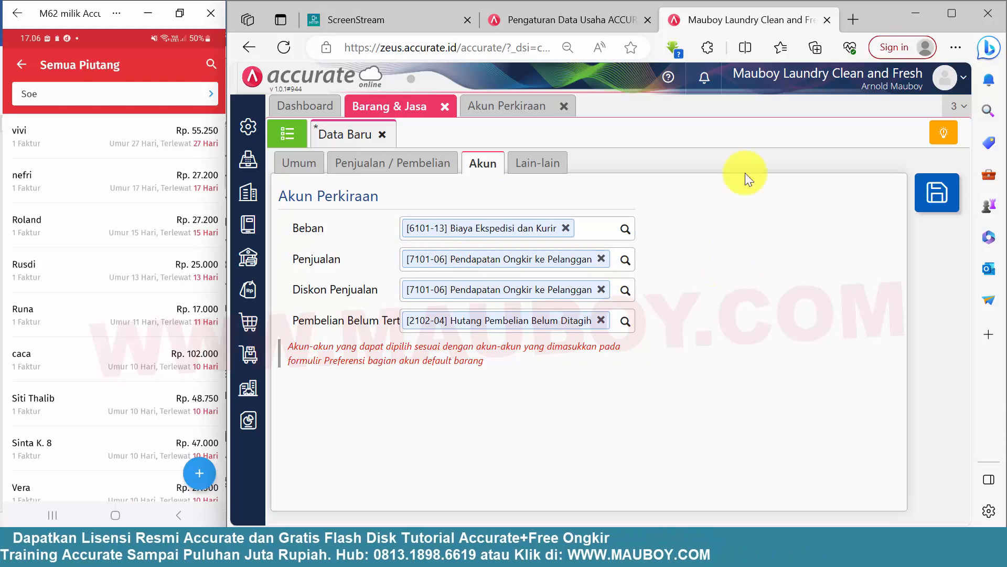
Recheck the item's sales and general information, and save the ONGKOS KIRIM service item.
click(391, 163)
click(310, 172)
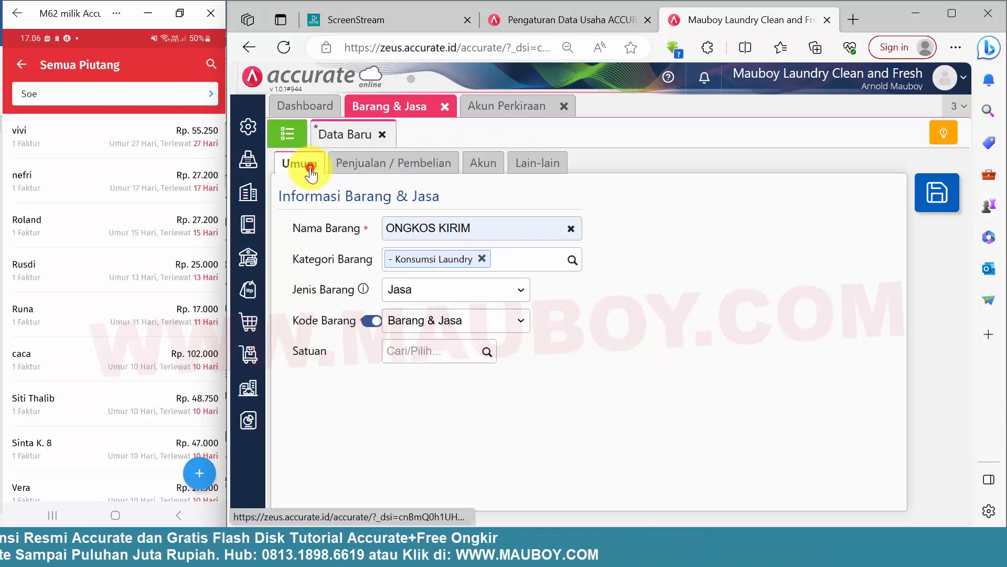
click(937, 193)
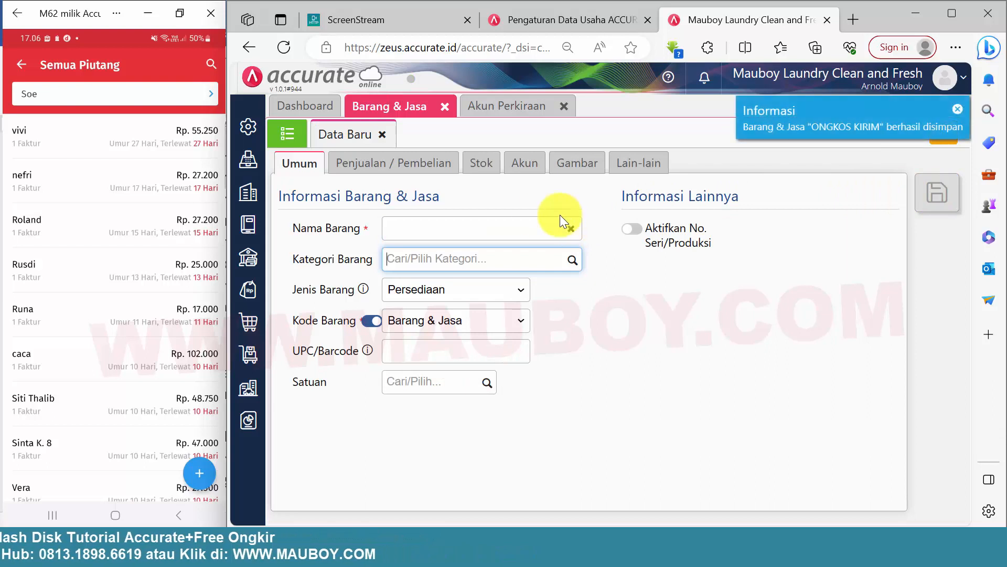
In the mobile Accurate app, leave the receivables list, start a new sales invoice and select the second customer in the customer list.
click(22, 62)
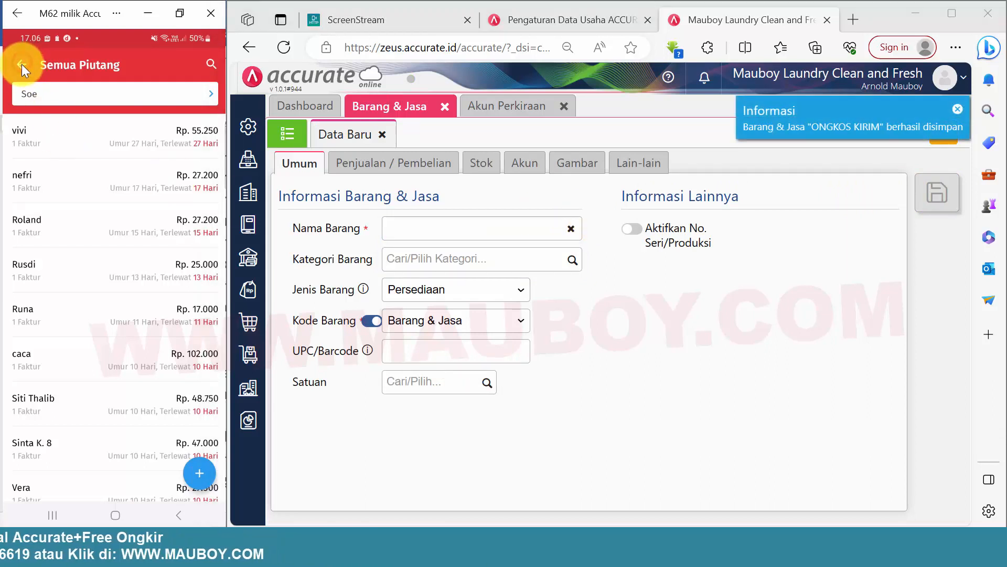
click(21, 64)
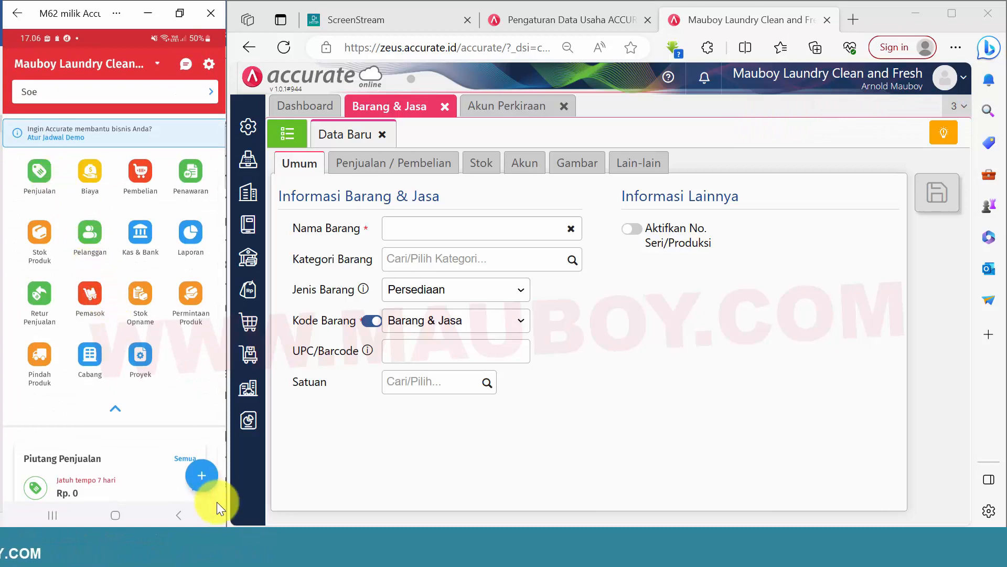
click(202, 476)
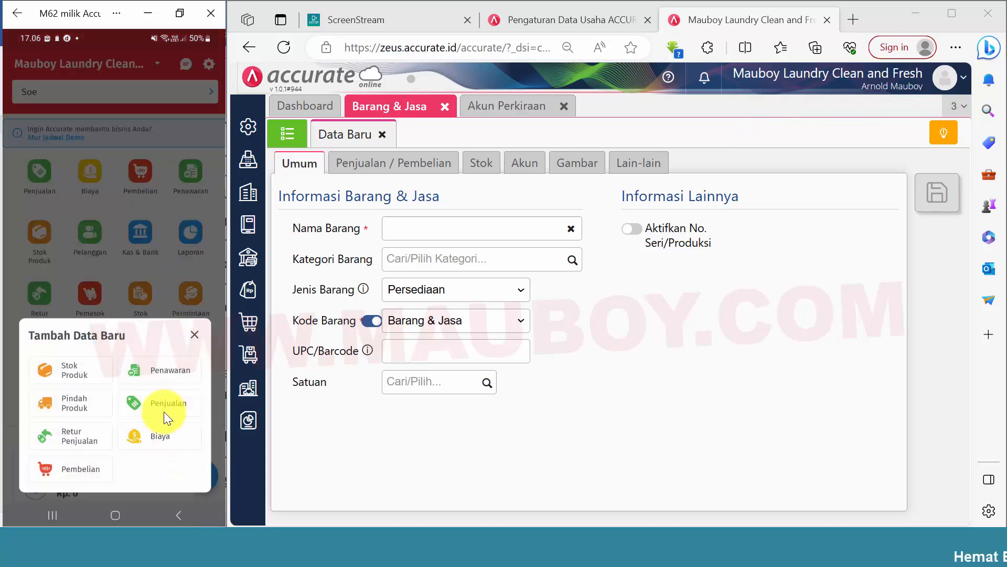
click(162, 401)
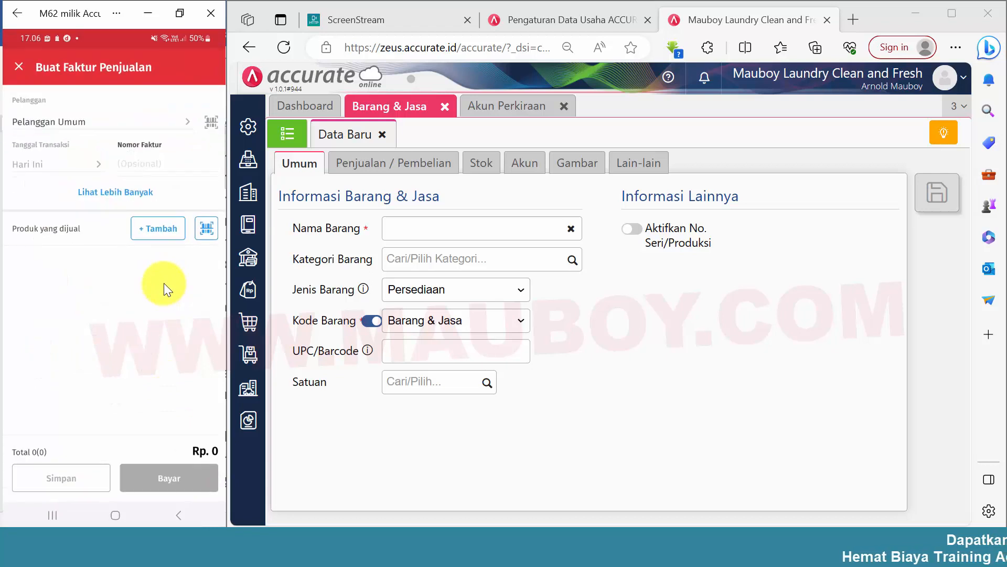
click(140, 118)
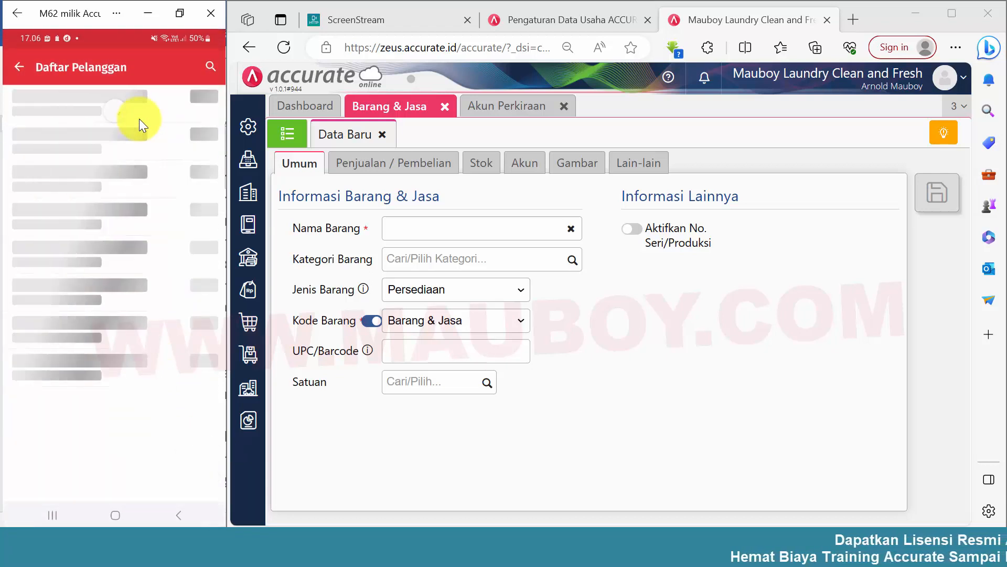
click(65, 154)
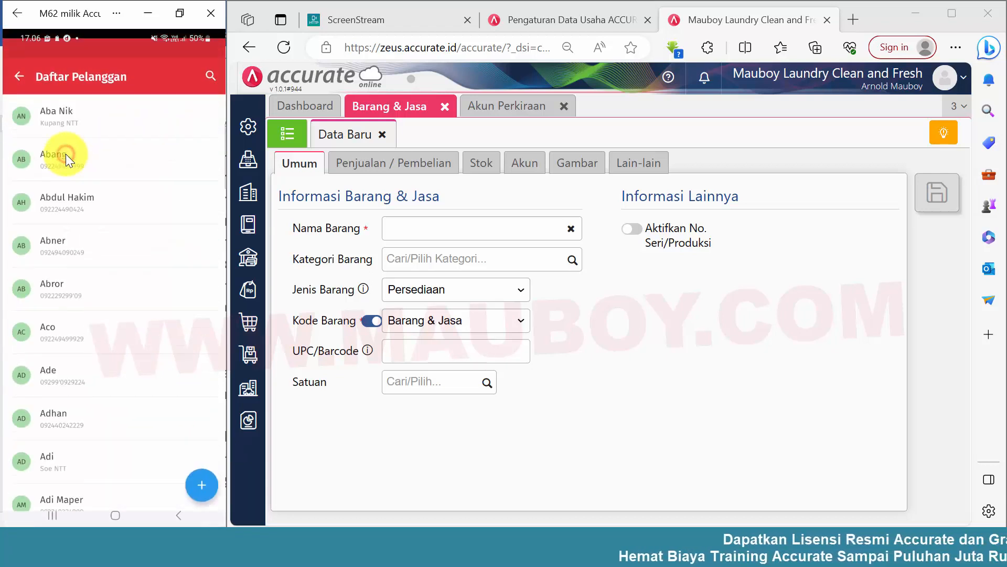
Filter the products by the Dry Clean category and add Dry Clean-Gorden to the invoice.
click(159, 231)
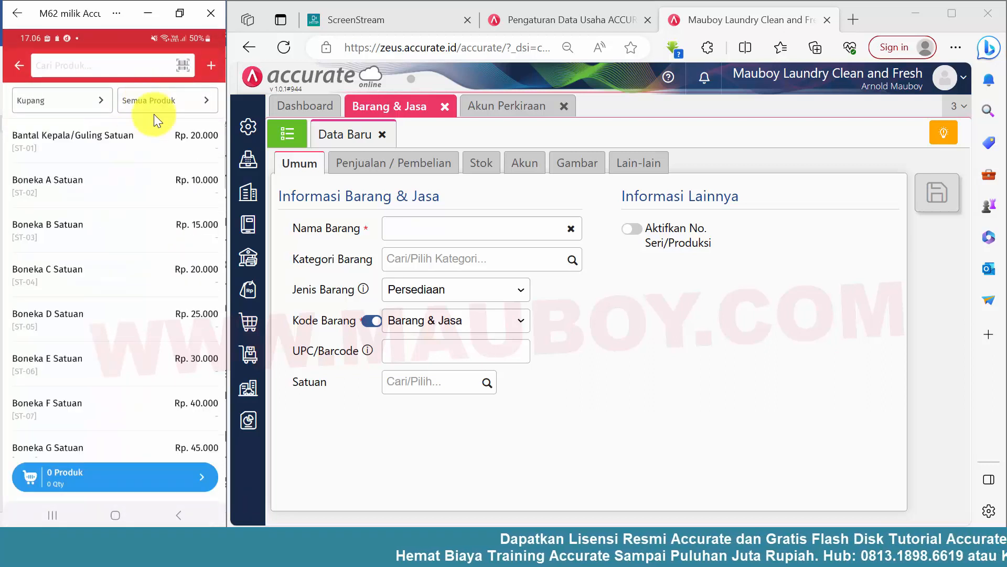
click(163, 100)
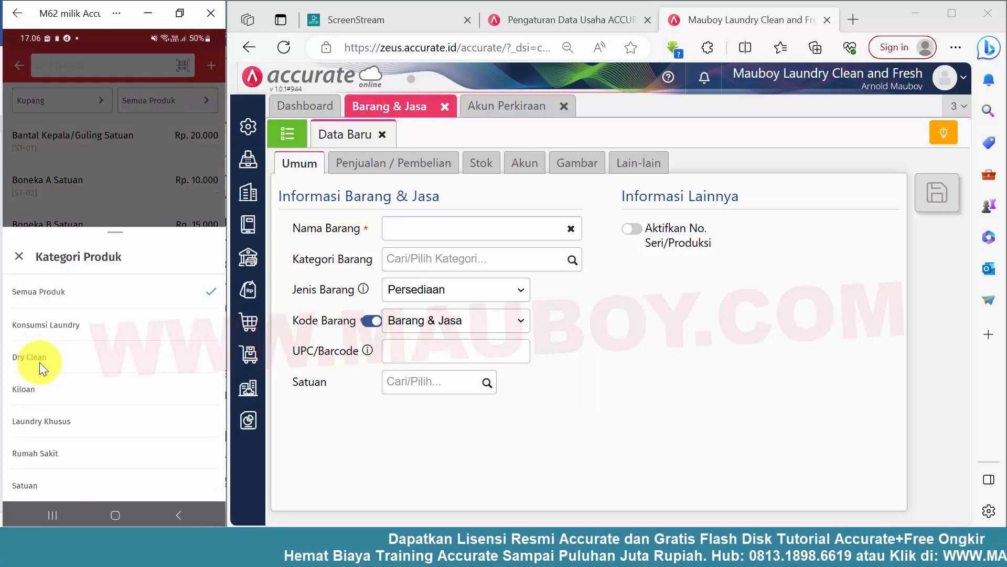
click(40, 361)
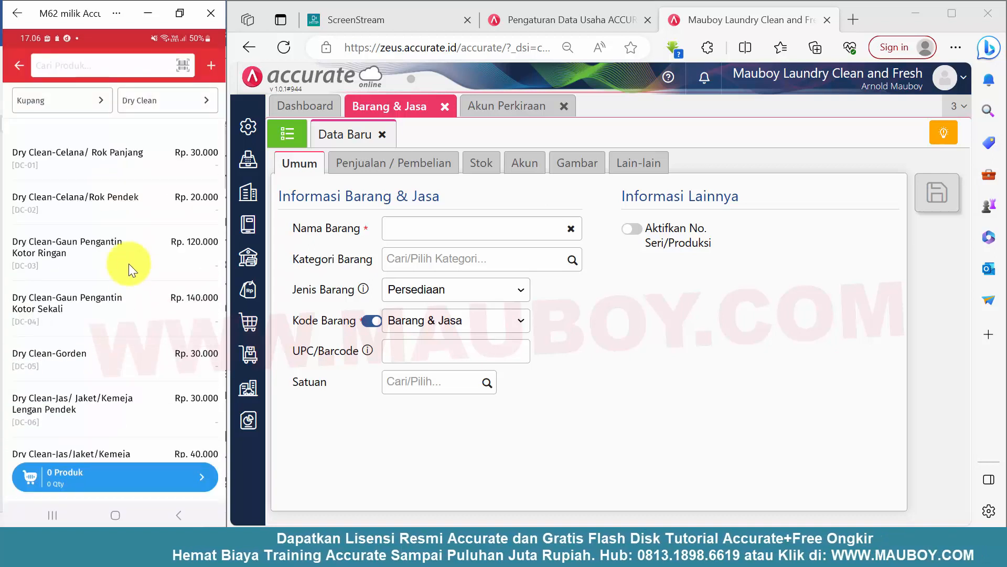
click(71, 342)
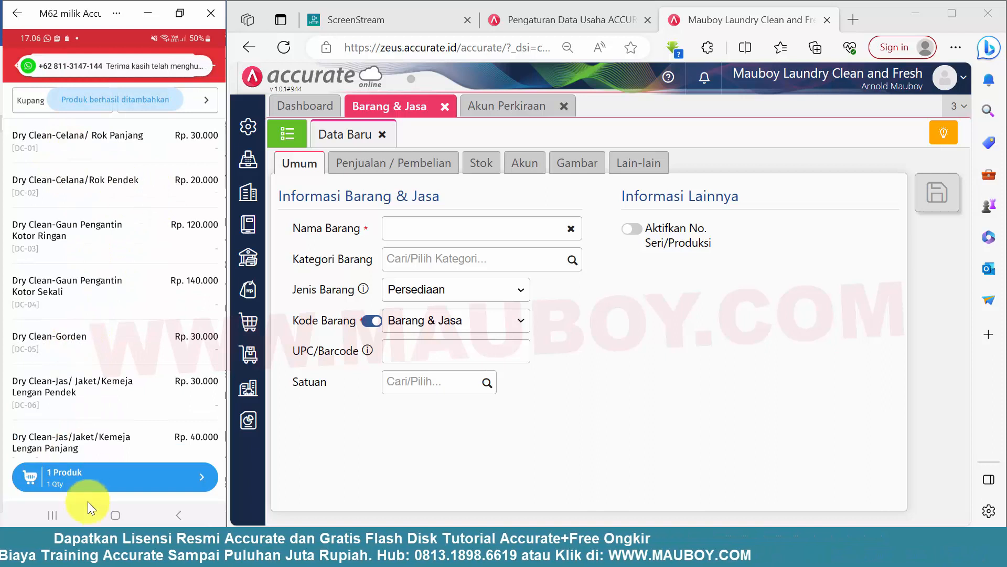
click(87, 477)
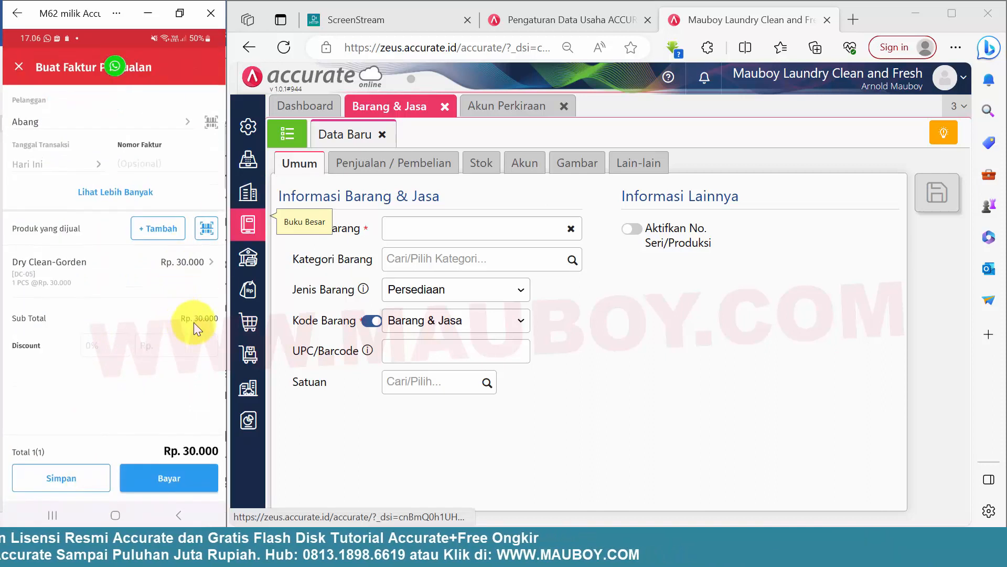
Set the quantity of the Dry Clean-Gorden line to 10.
click(172, 269)
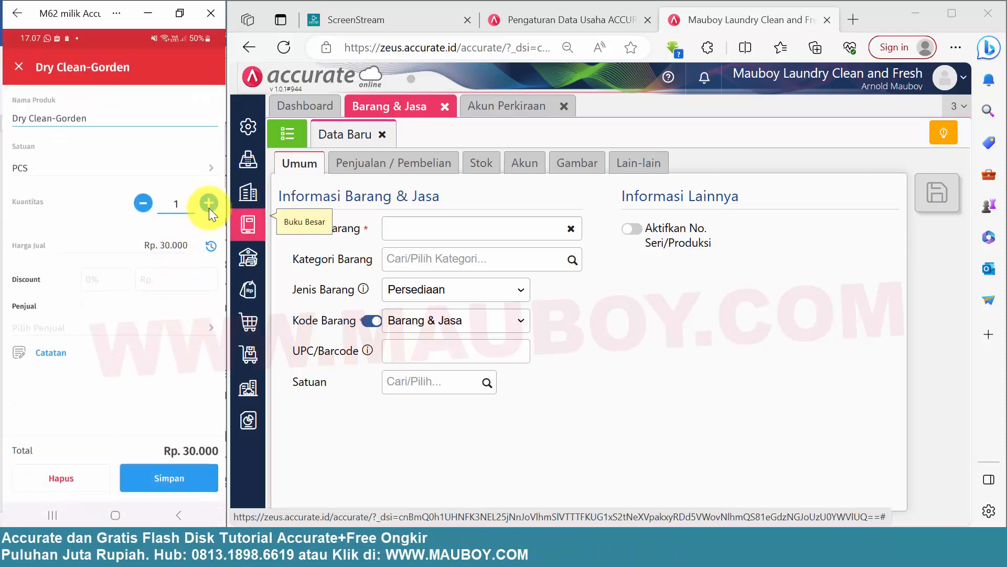
click(208, 205)
click(208, 205)
click(210, 206)
click(210, 206)
click(210, 206)
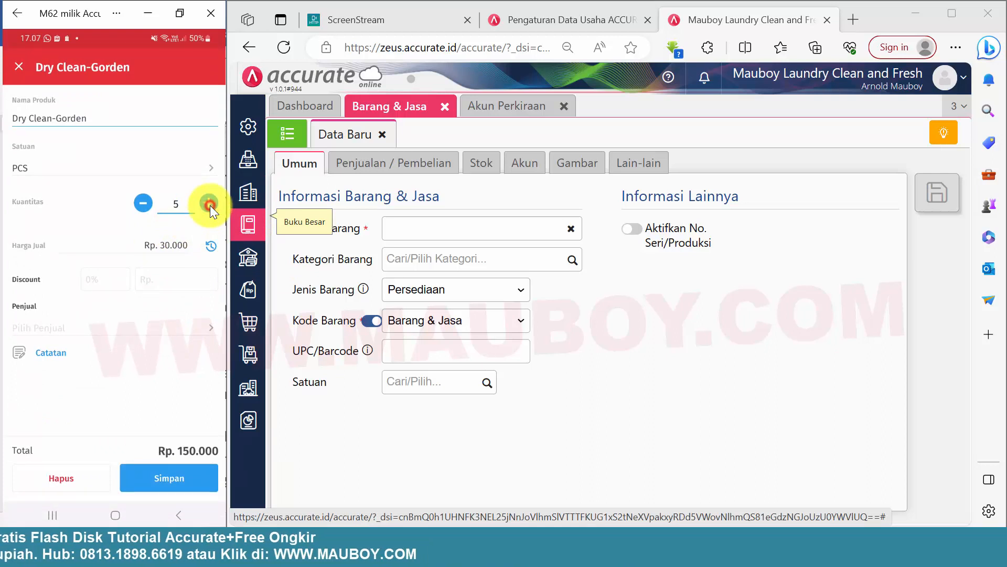
click(209, 206)
click(209, 206)
click(210, 206)
click(209, 206)
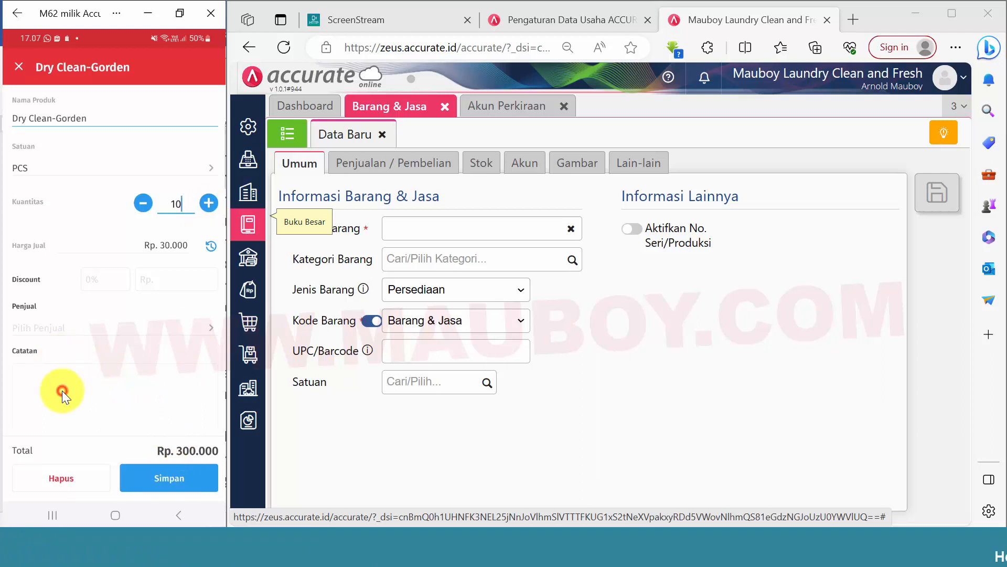
Add the note "alamat di luar kota" to the Dry Clean-Gorden line and save the line.
click(62, 390)
text(alamata)
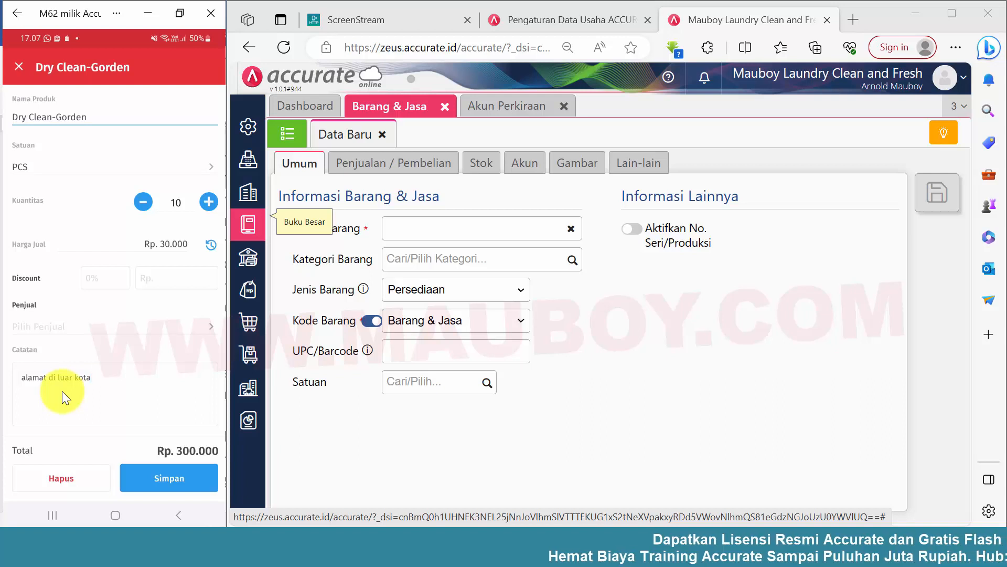
click(187, 483)
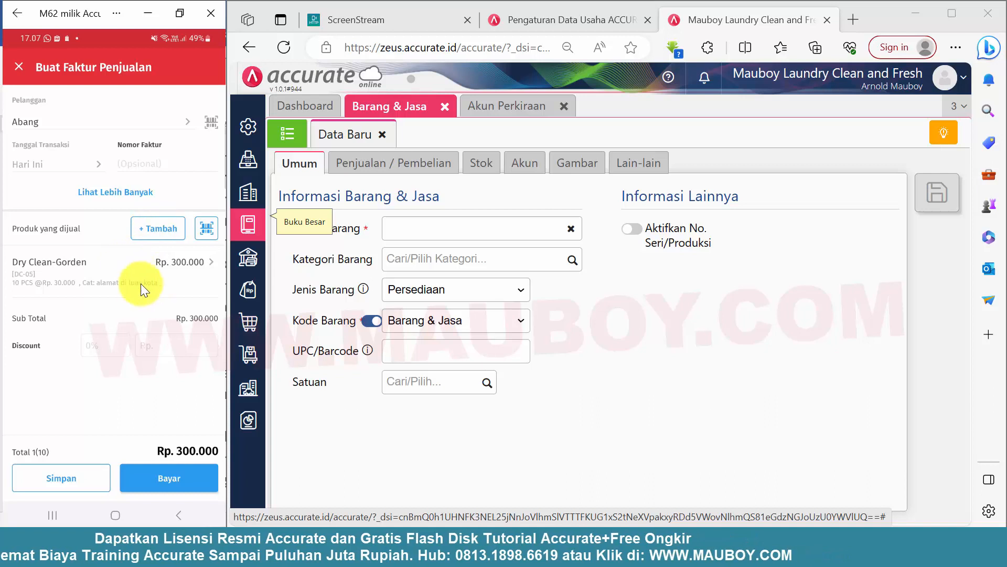
Search the products for "ongkos" and add ONGKOS KIRIM to the invoice.
click(159, 232)
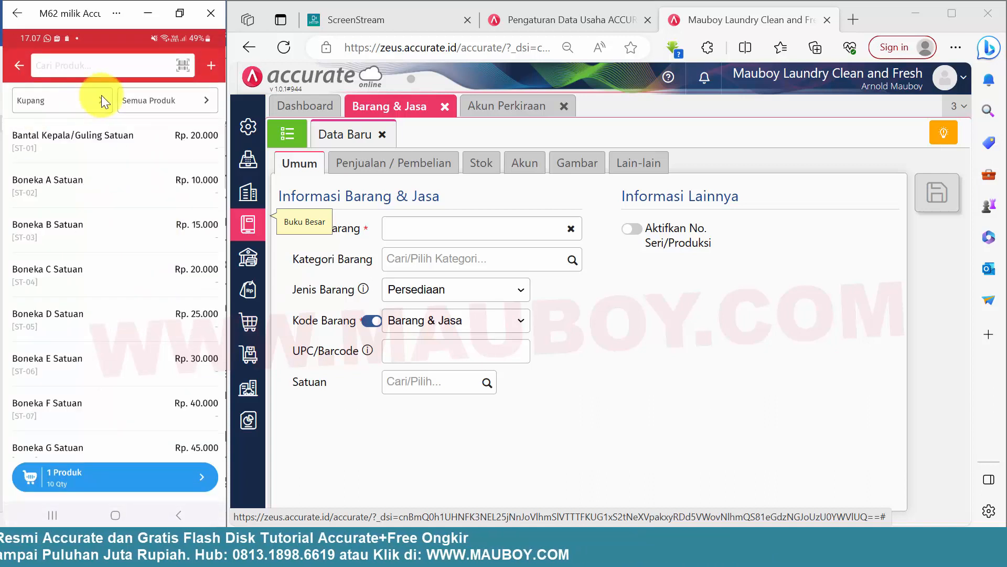
click(90, 66)
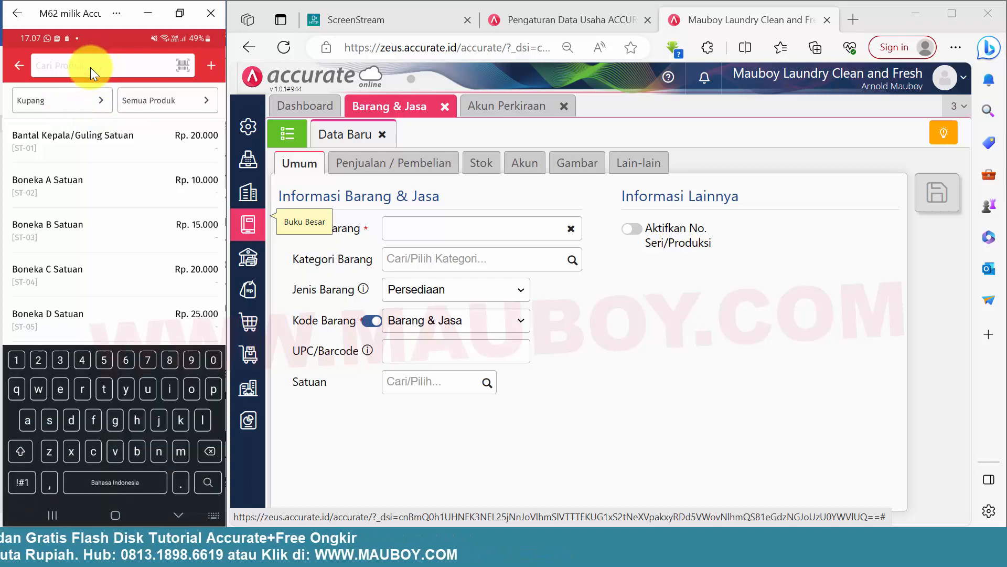
text(ongkir)
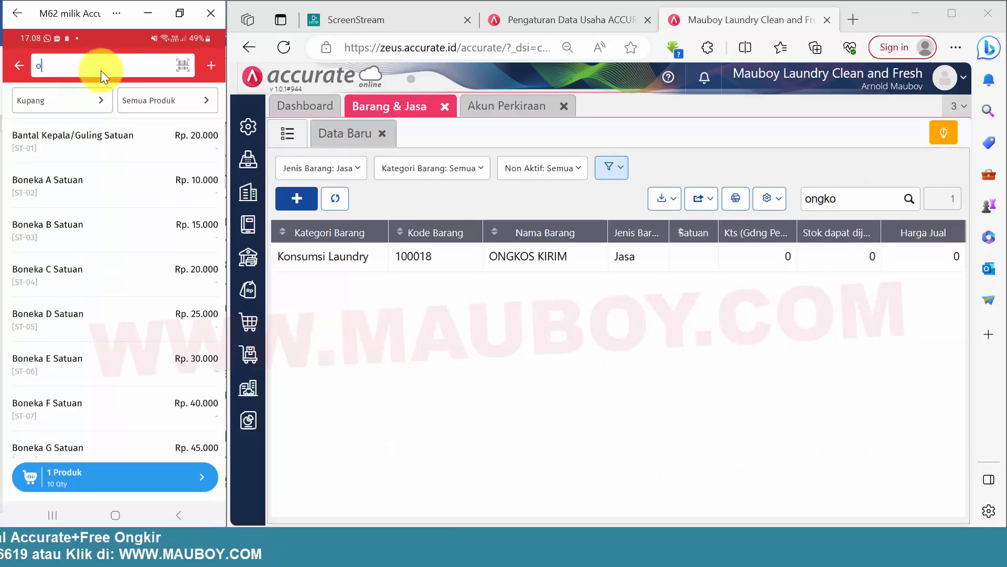
text(ngkos)
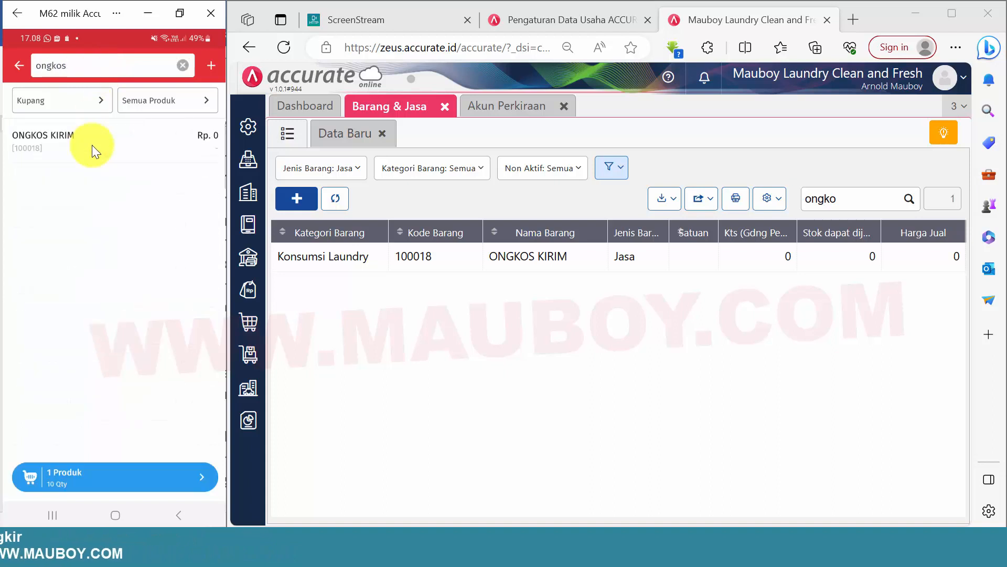
click(93, 138)
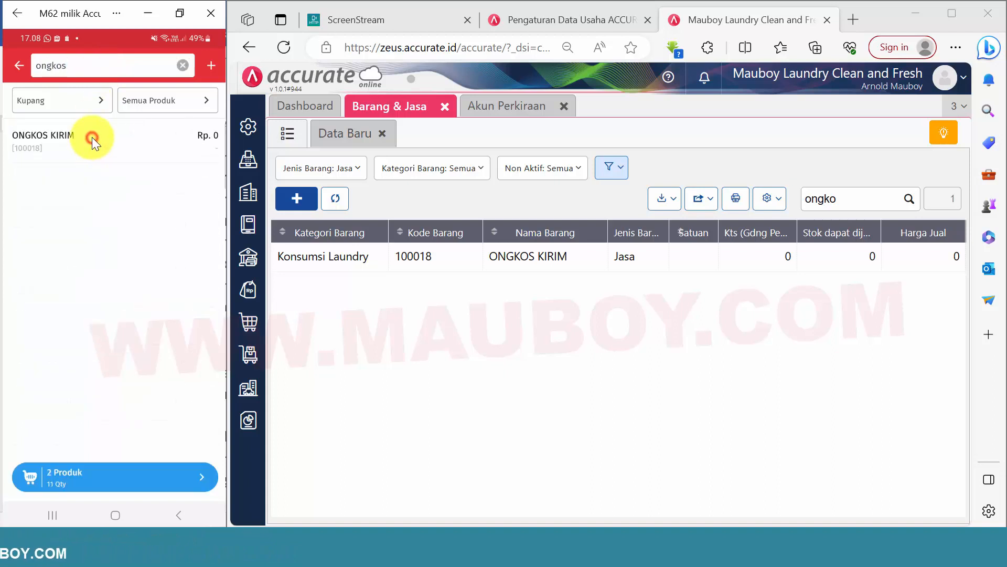
click(109, 475)
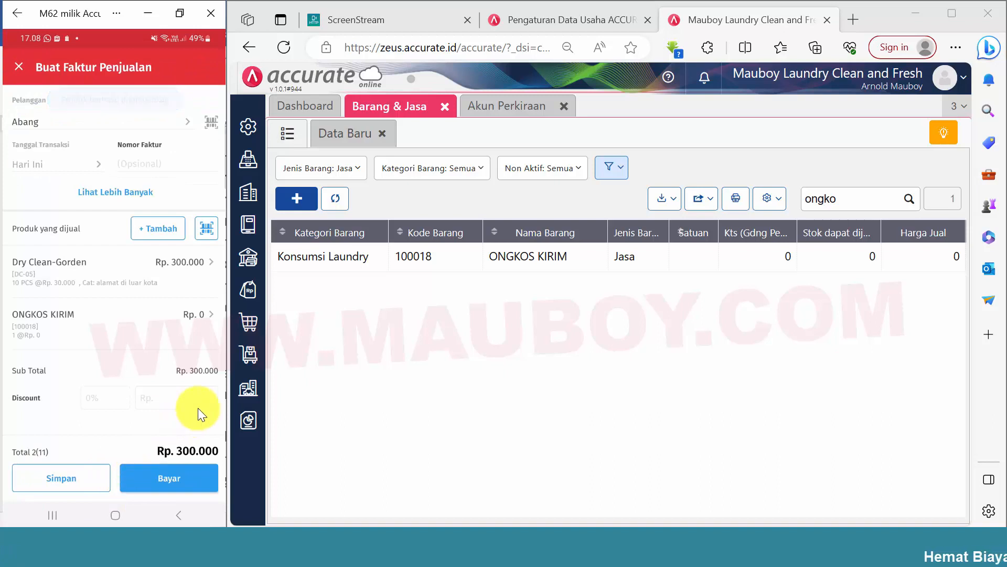
Set the selling price of the ONGKOS KIRIM line to Rp. 25.000 and save the line.
click(184, 309)
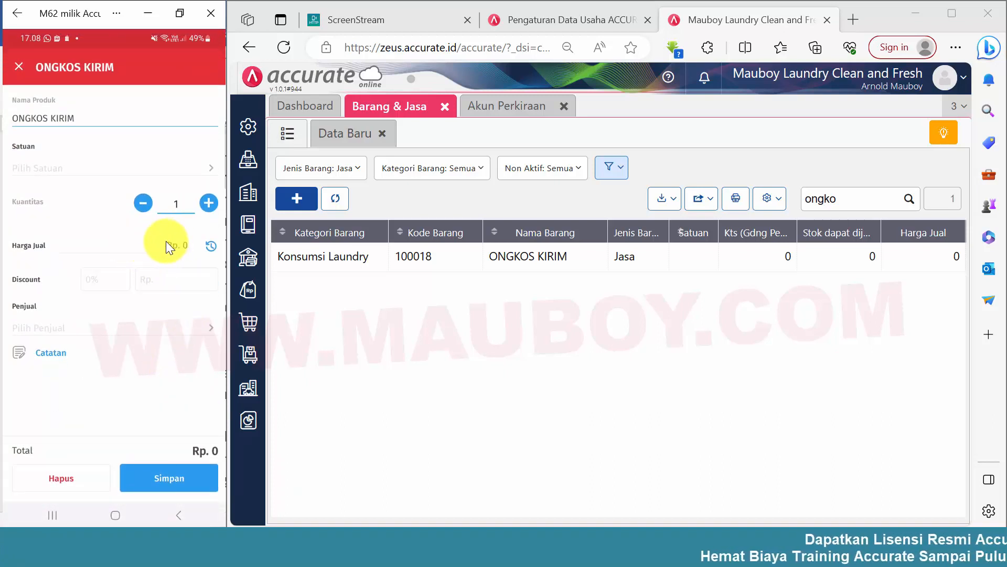
double_click(191, 244)
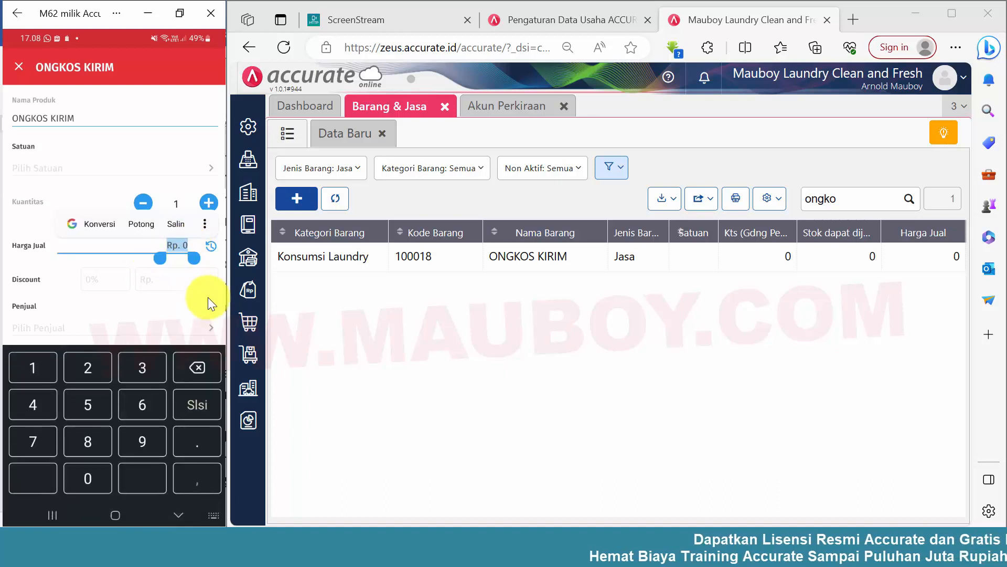
text(2500)
key(Return)
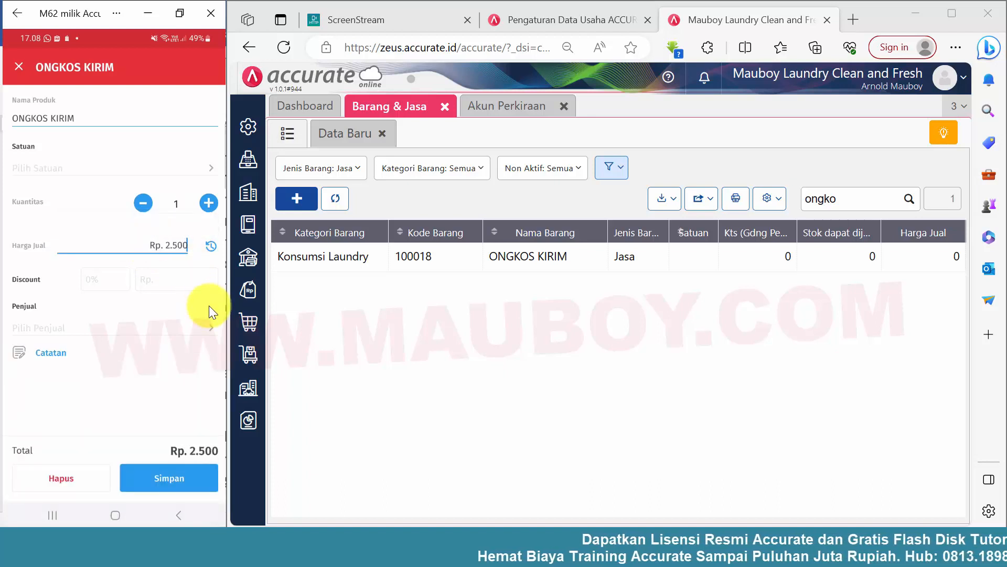
text(0)
click(163, 476)
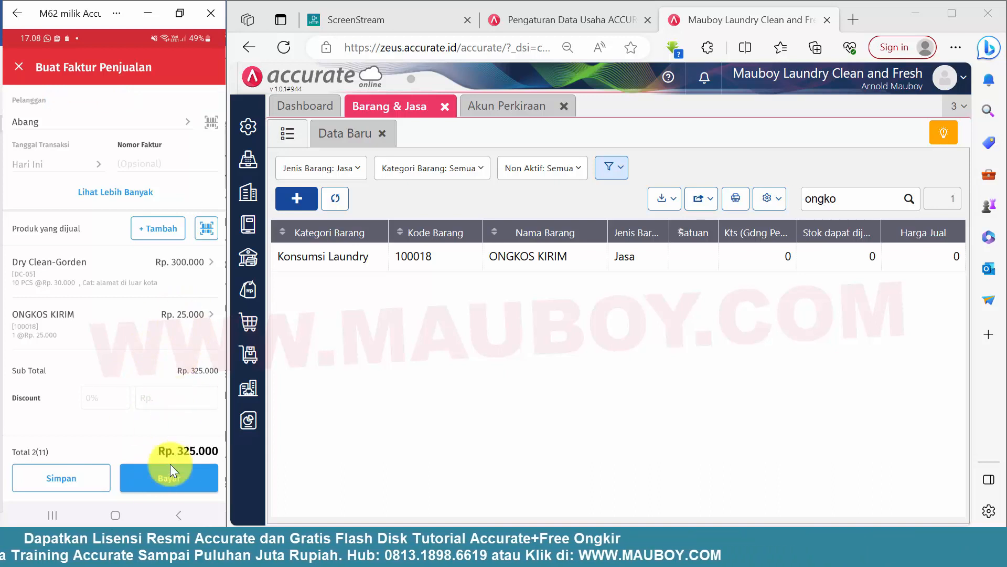
Record the invoice's full payment to the Bank BCA cash account and finish the sale.
click(153, 477)
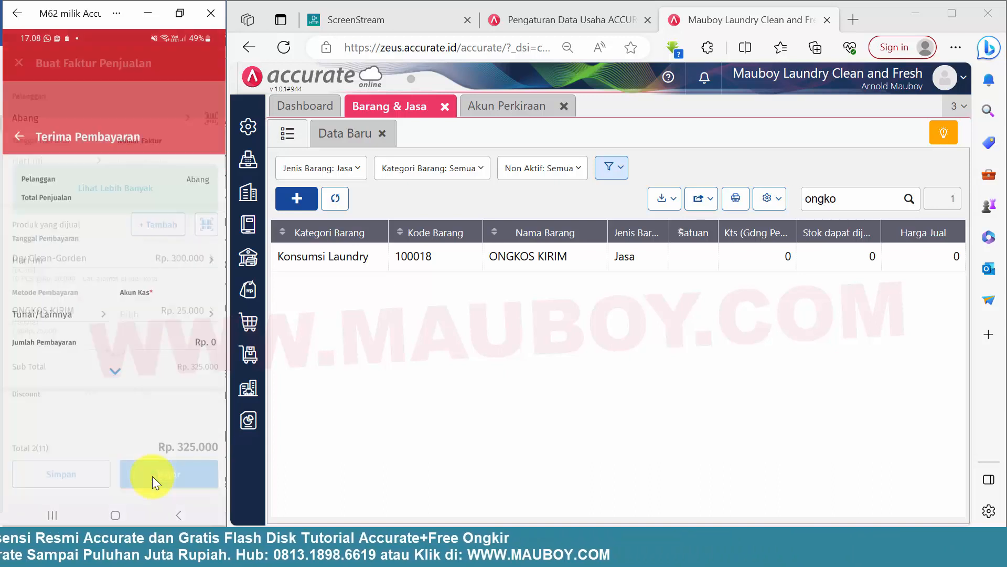
click(190, 245)
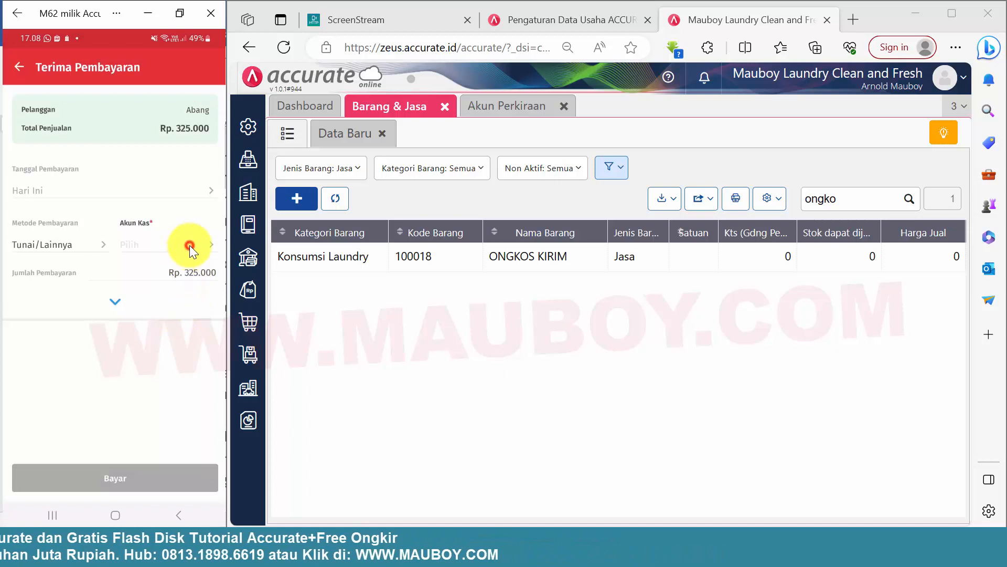
click(48, 358)
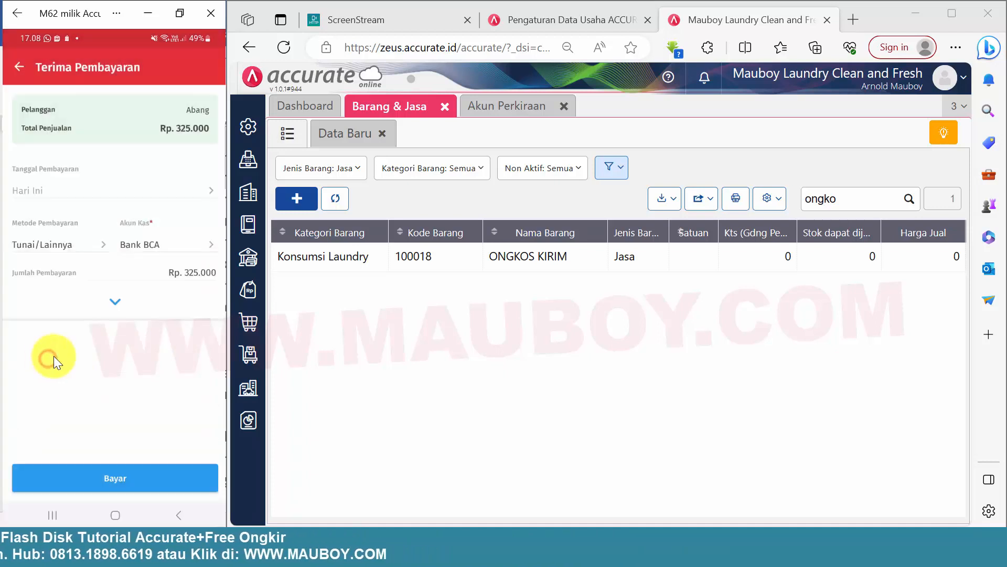
click(114, 303)
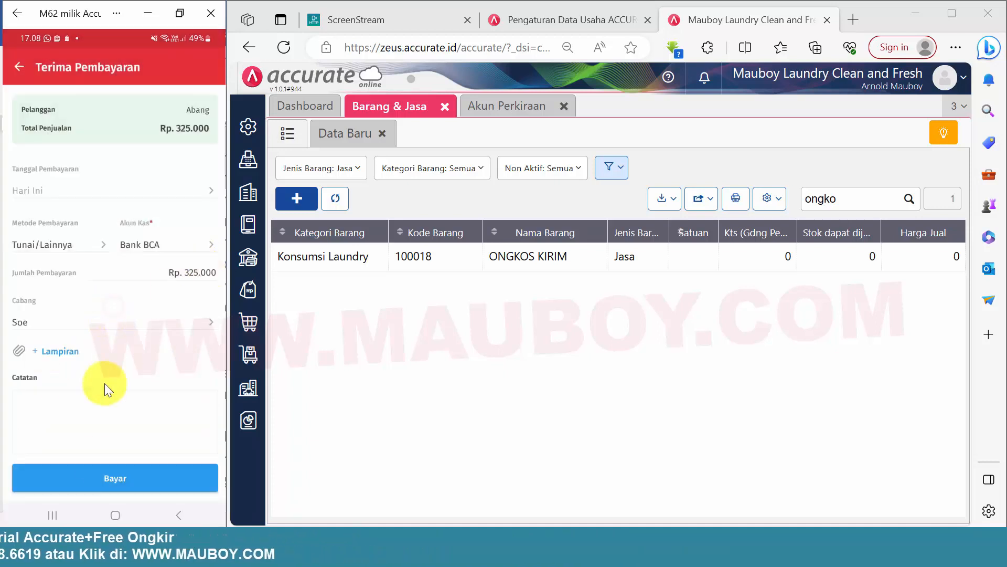
click(114, 479)
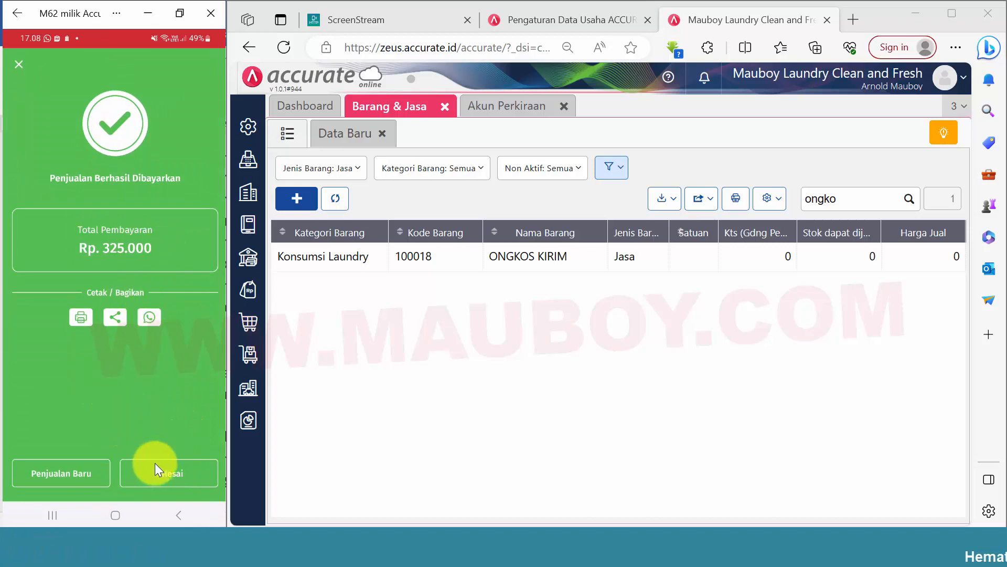
click(166, 471)
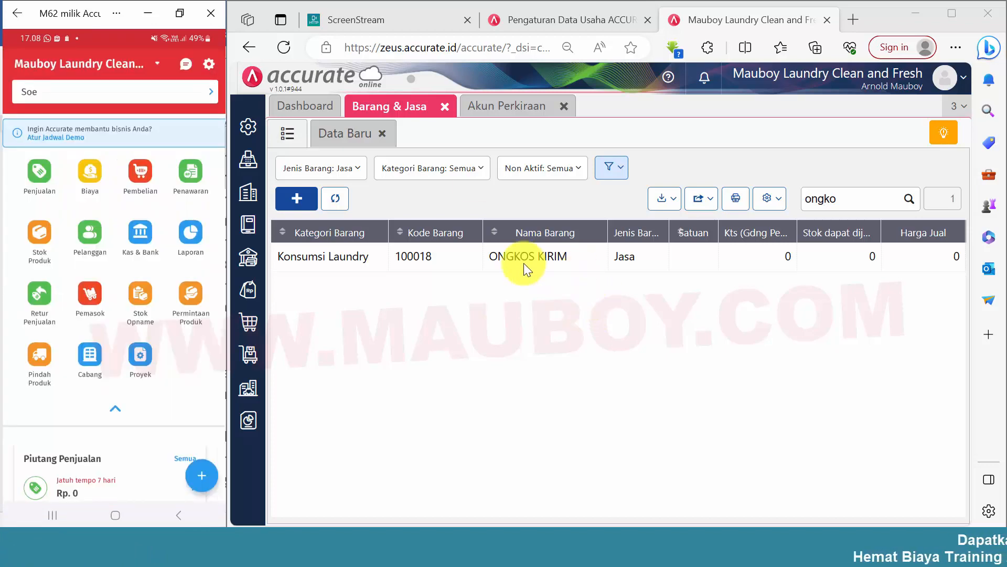
In Accurate Online in the browser, open the new laundry invoice from the Faktur Penjualan list to check its items.
click(248, 290)
click(668, 290)
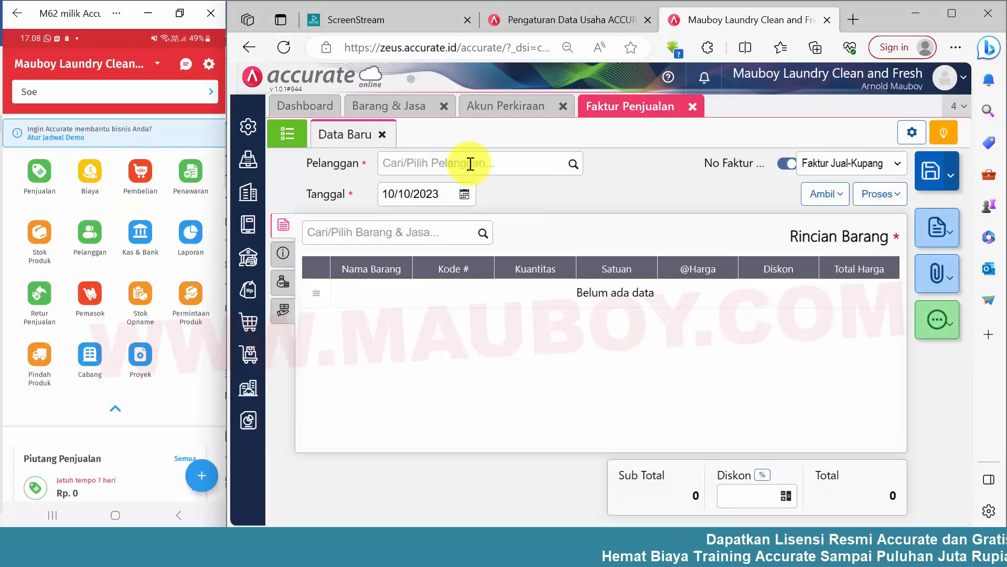
click(288, 133)
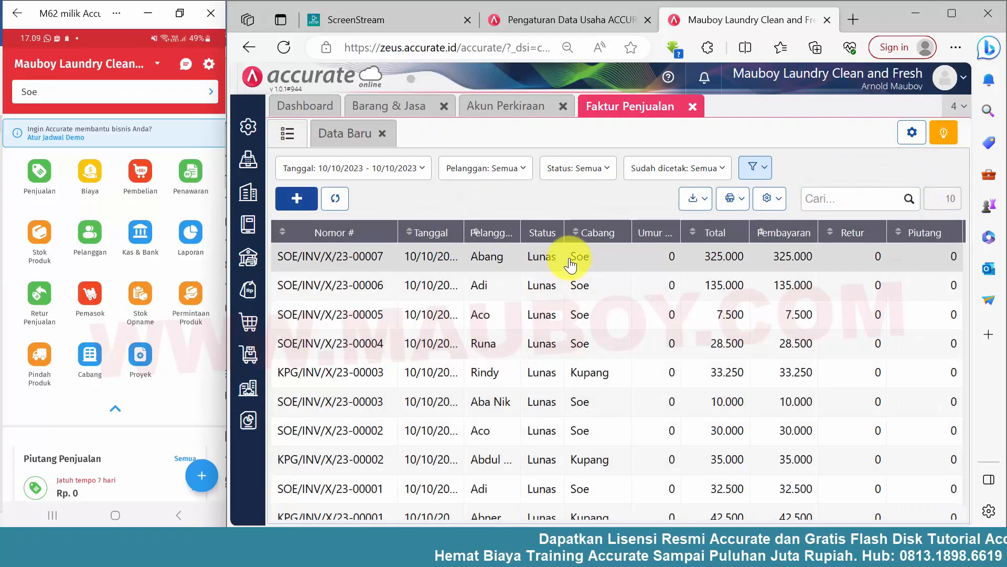
click(575, 256)
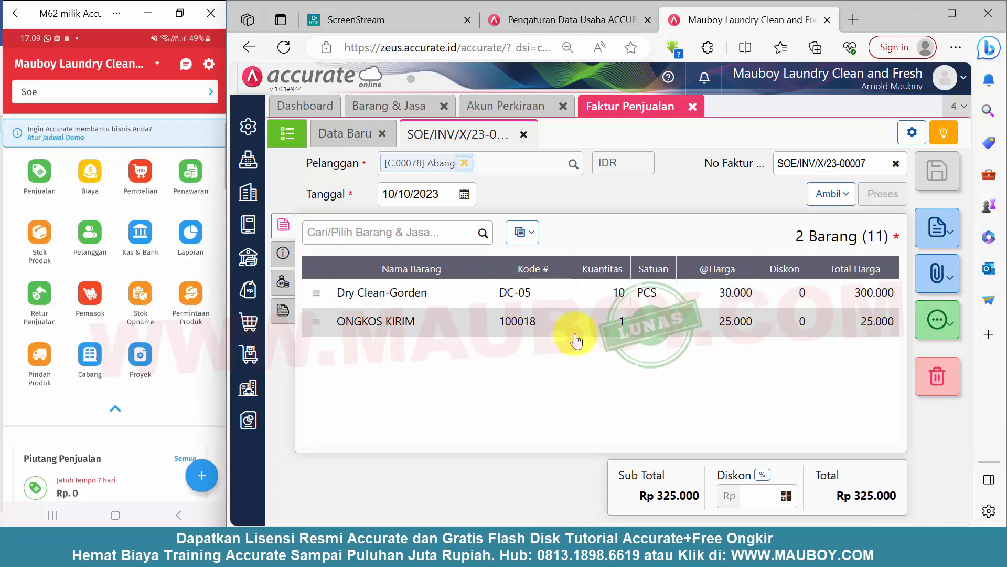
Open the invoice's journal details (Rincian Jurnal) to check the DryClean and delivery income postings, and close them.
click(938, 320)
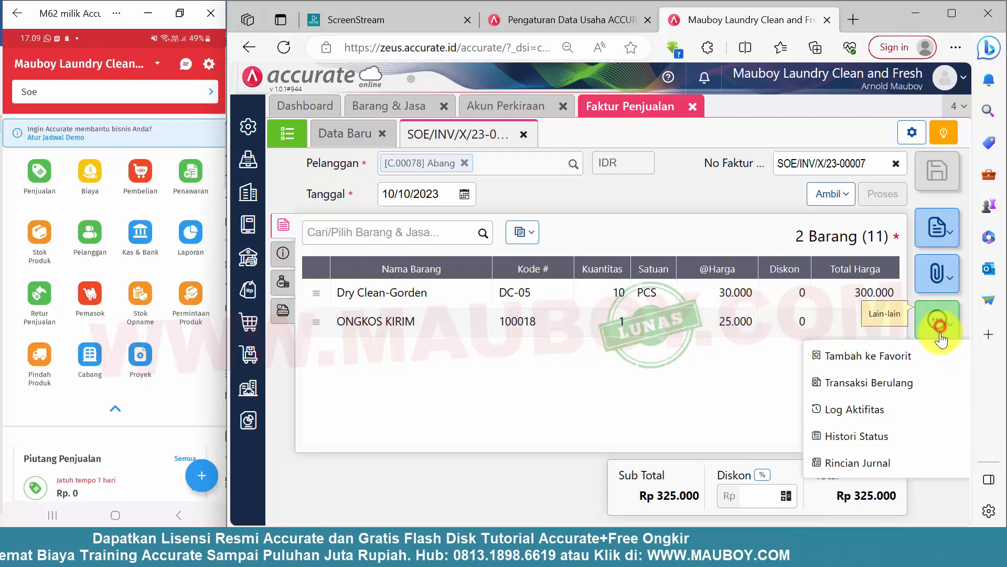
click(865, 461)
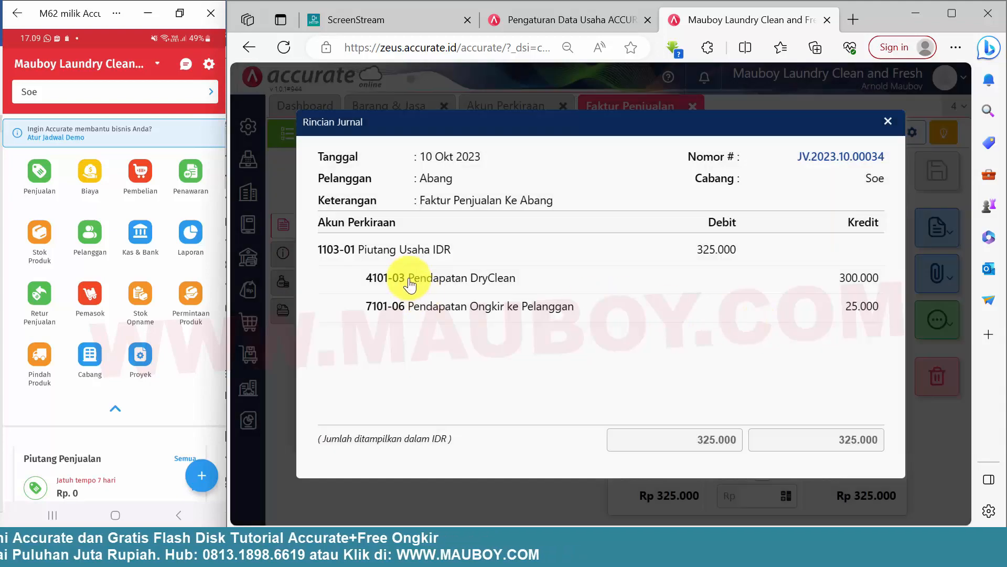
drag(409, 278, 845, 320)
click(888, 121)
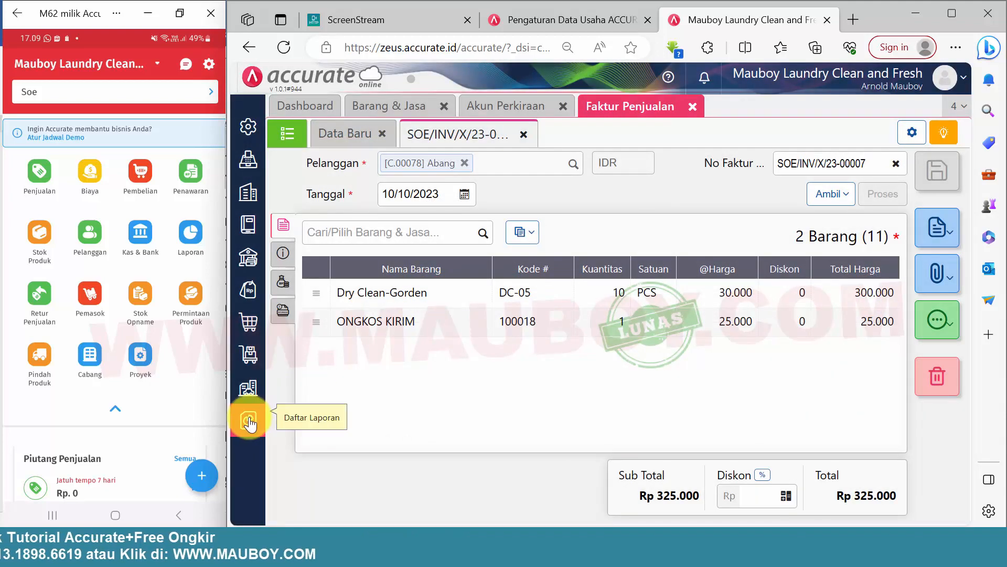
Display the Laba/Rugi (Standar) report from the Keuangan reports in Daftar Laporan and enlarge its view.
click(317, 462)
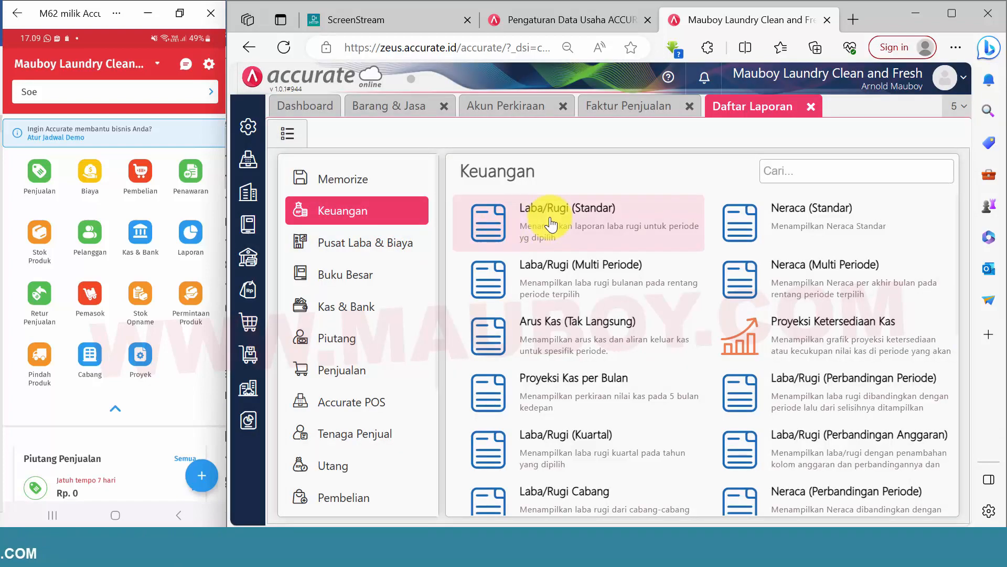
click(553, 210)
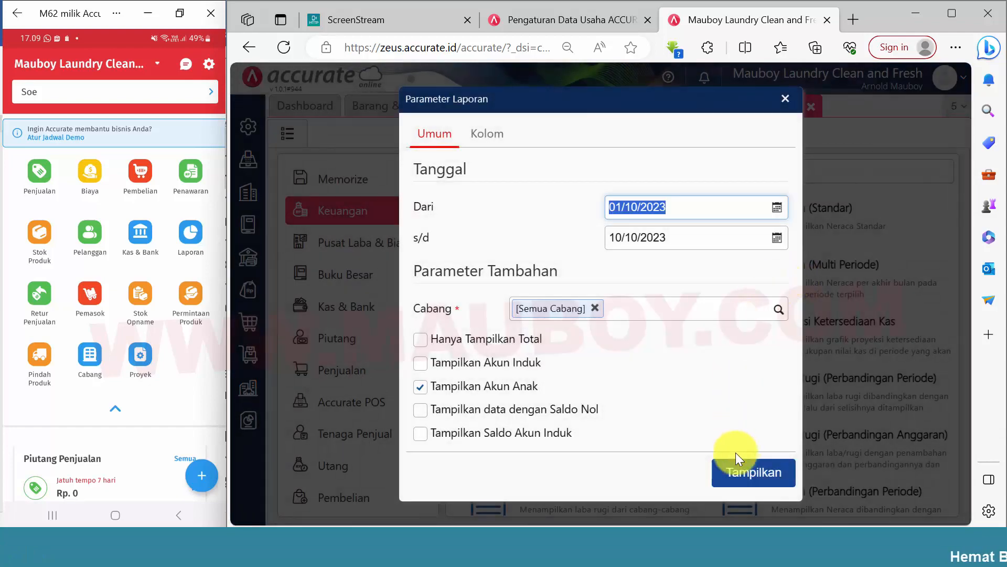
click(737, 471)
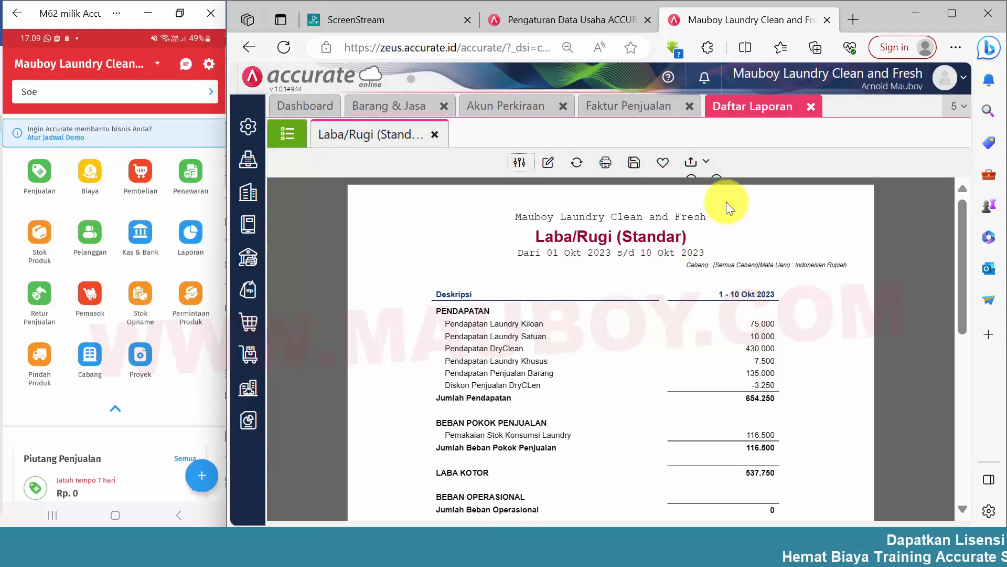
click(692, 179)
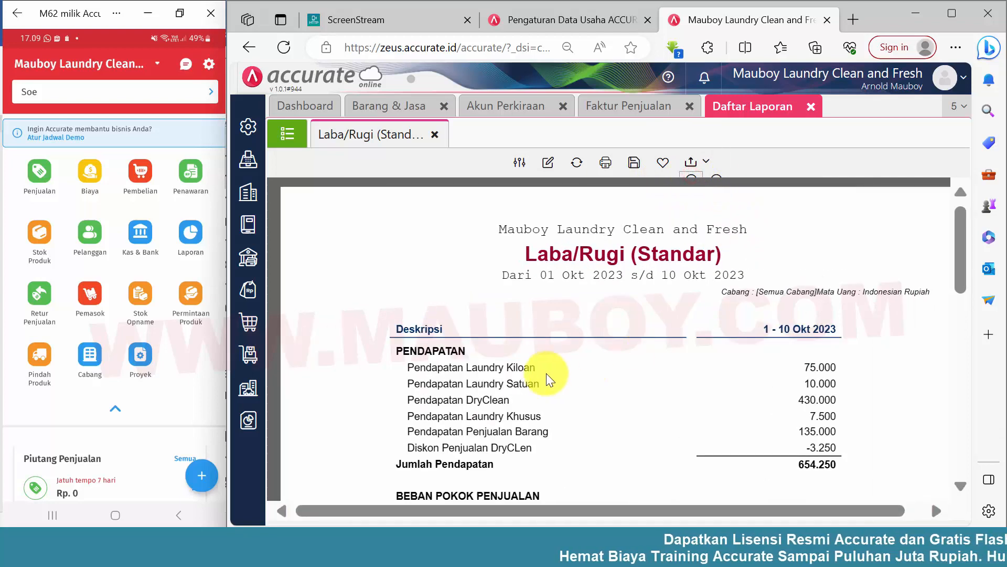
Examine the profit and loss report's revenue lines, cost of sales and the Pendapatan Ongkir ke Pelanggan entry under non-operational income.
drag(518, 367, 656, 439)
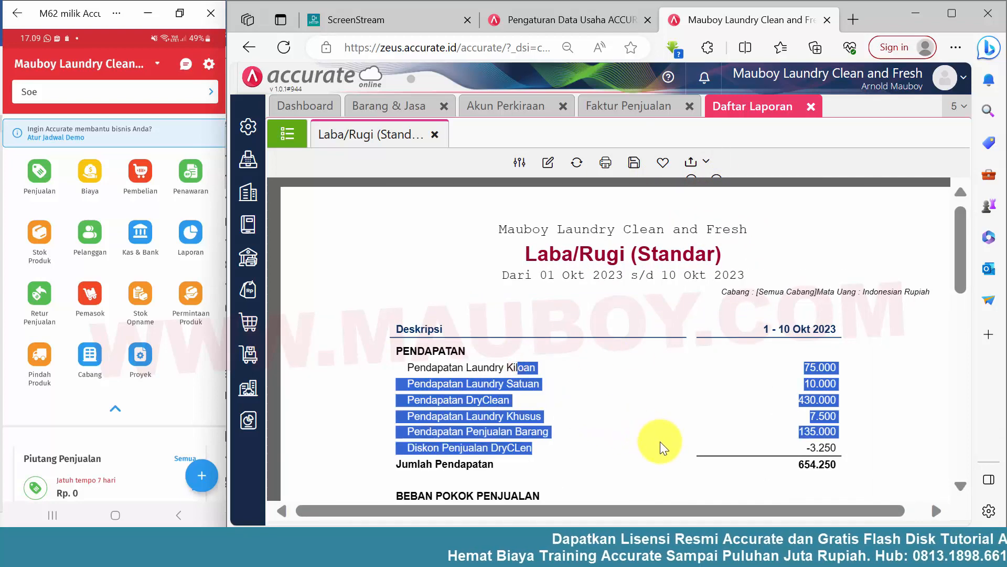
scroll(670, 420, down, 6)
scroll(674, 426, down, 1)
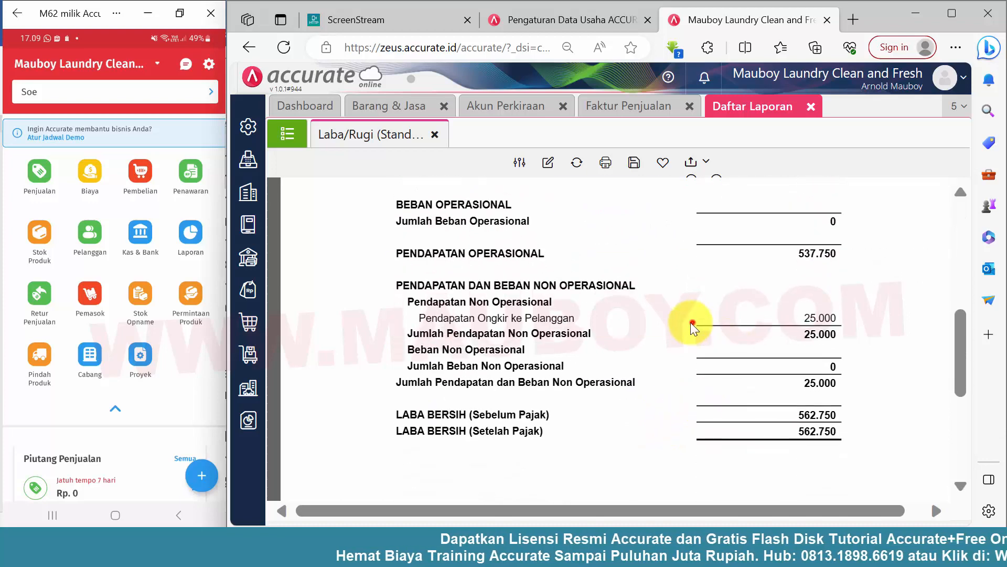
drag(424, 313, 835, 321)
click(866, 362)
scroll(867, 362, up, 6)
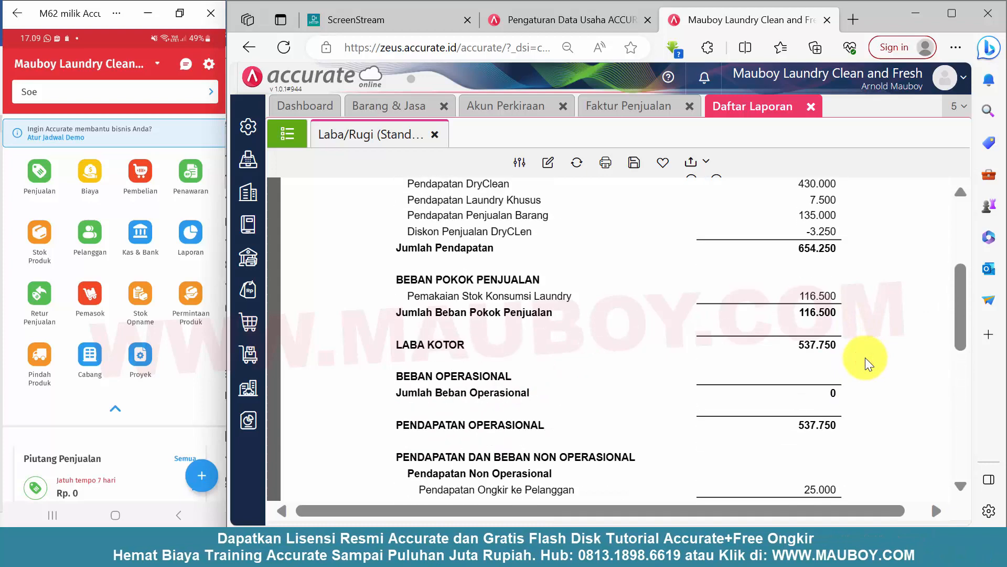
scroll(866, 362, down, 3)
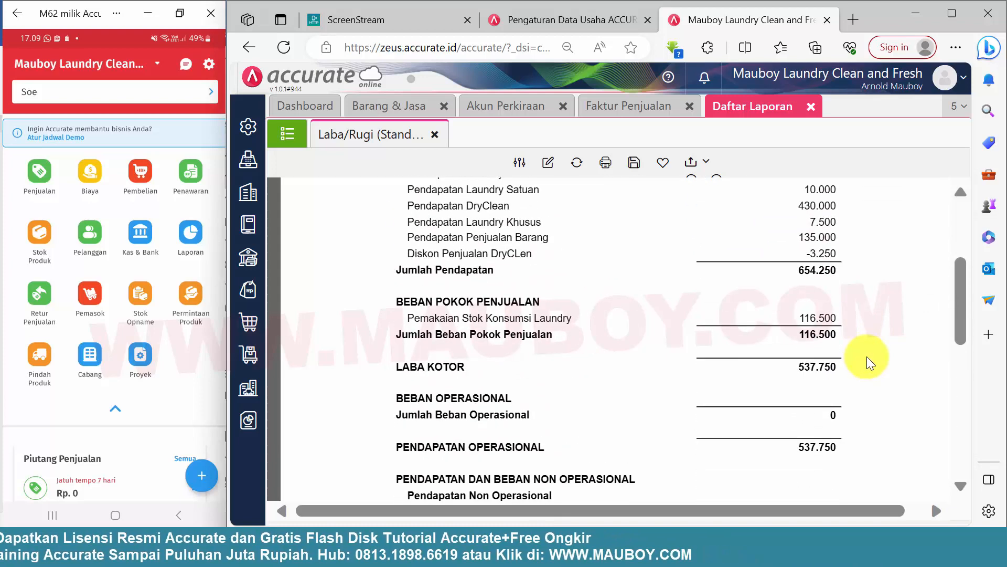
scroll(866, 362, up, 3)
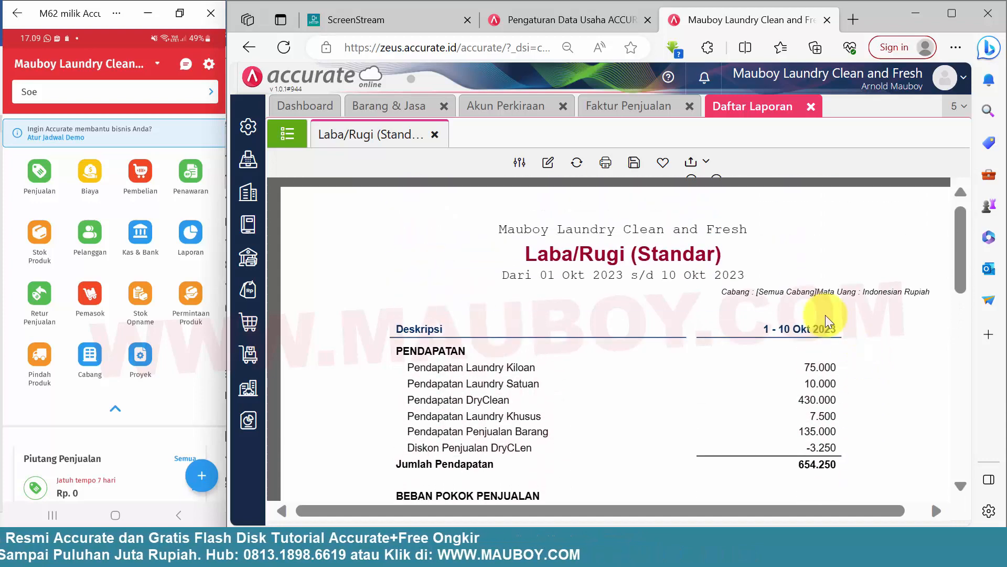